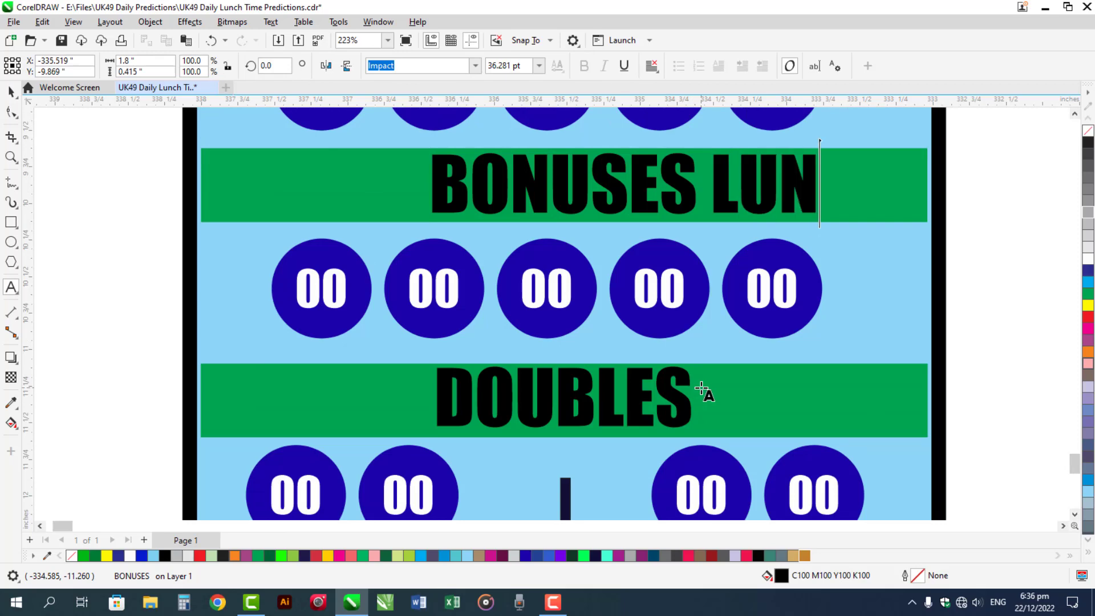
Complete the bonuses heading as "BONUSES LUNCHTIME" and center it horizontally on its green bar.
key(ctrl+space)
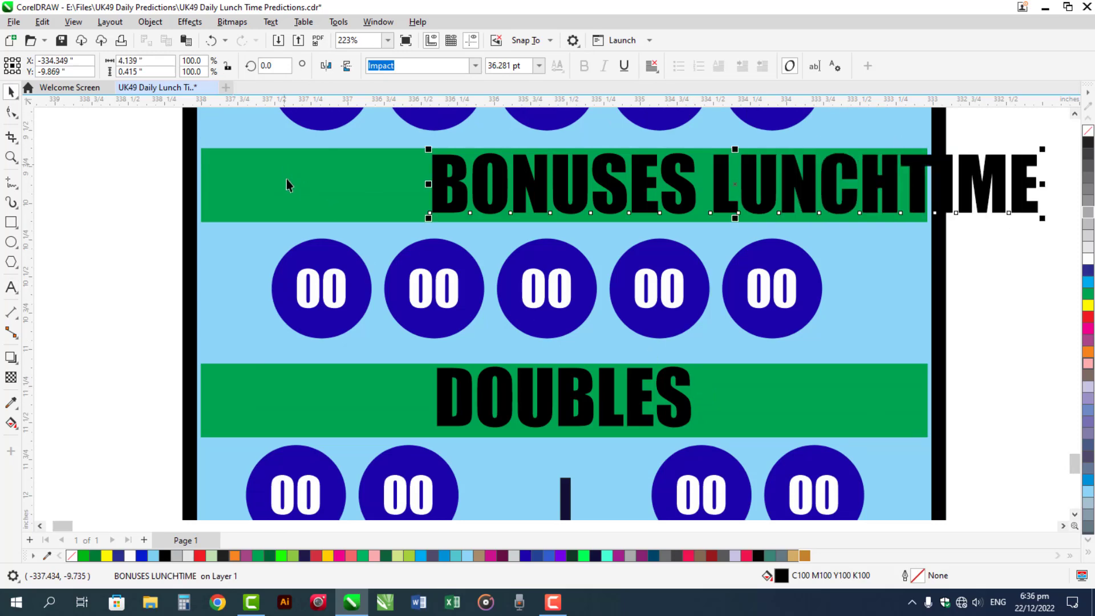
shift+click(305, 182)
key(c)
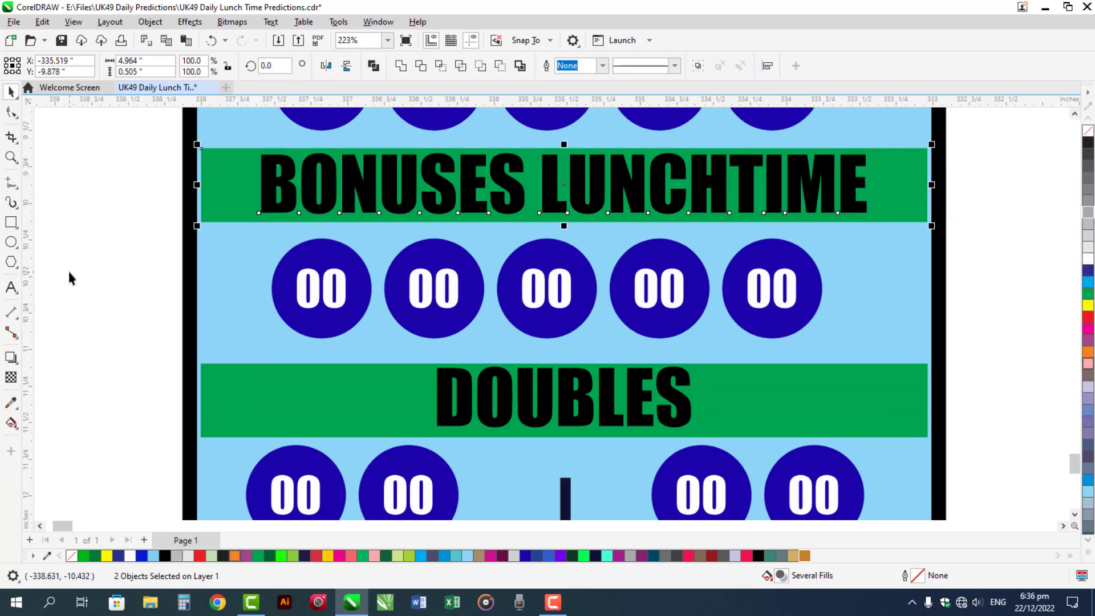
key(Escape)
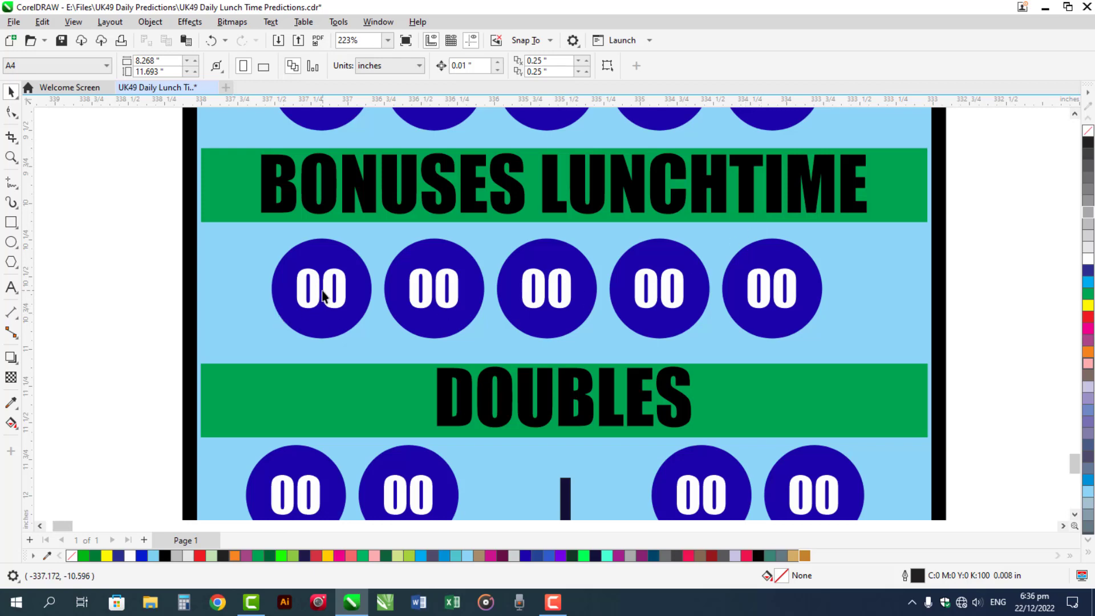
Replace the first 00 in the circle row under the bonuses heading with 9 and center it in its circle.
key(z)
drag(168, 194, 536, 393)
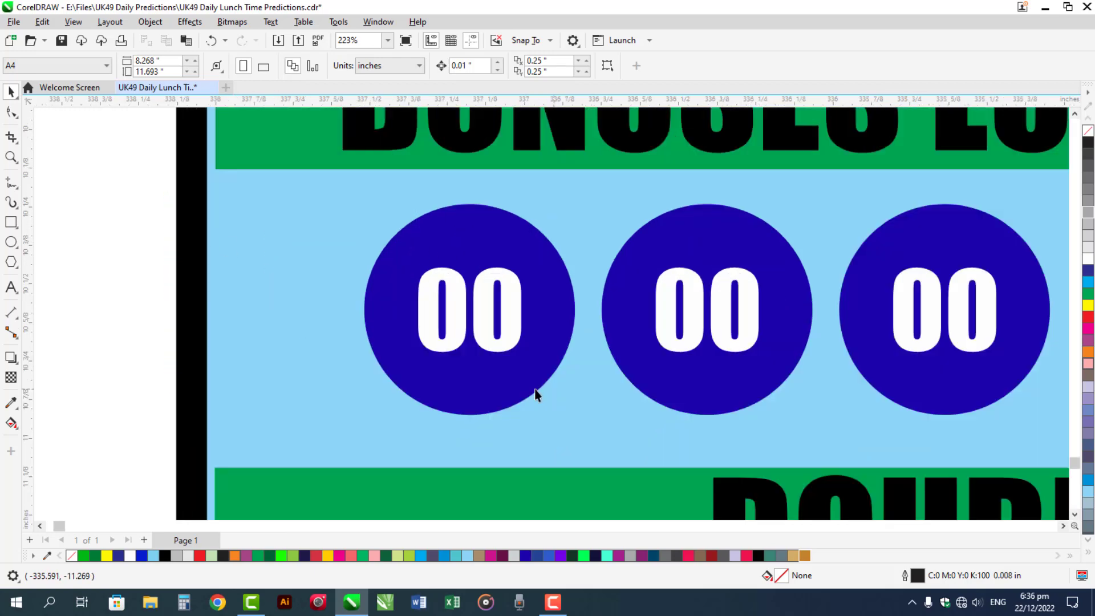
click(490, 317)
double_click(491, 317)
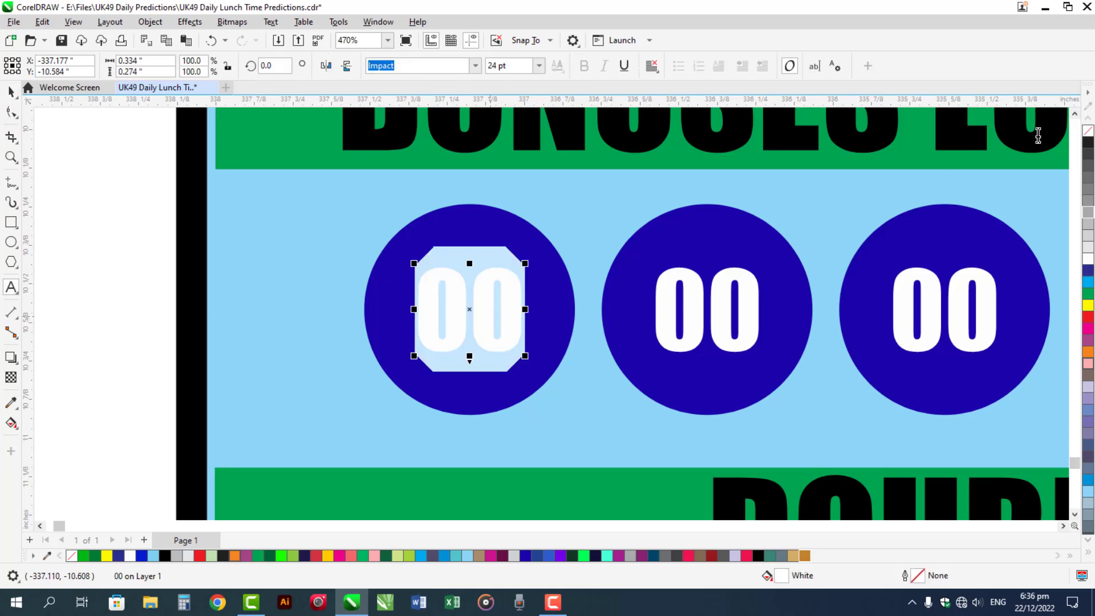
click(1075, 113)
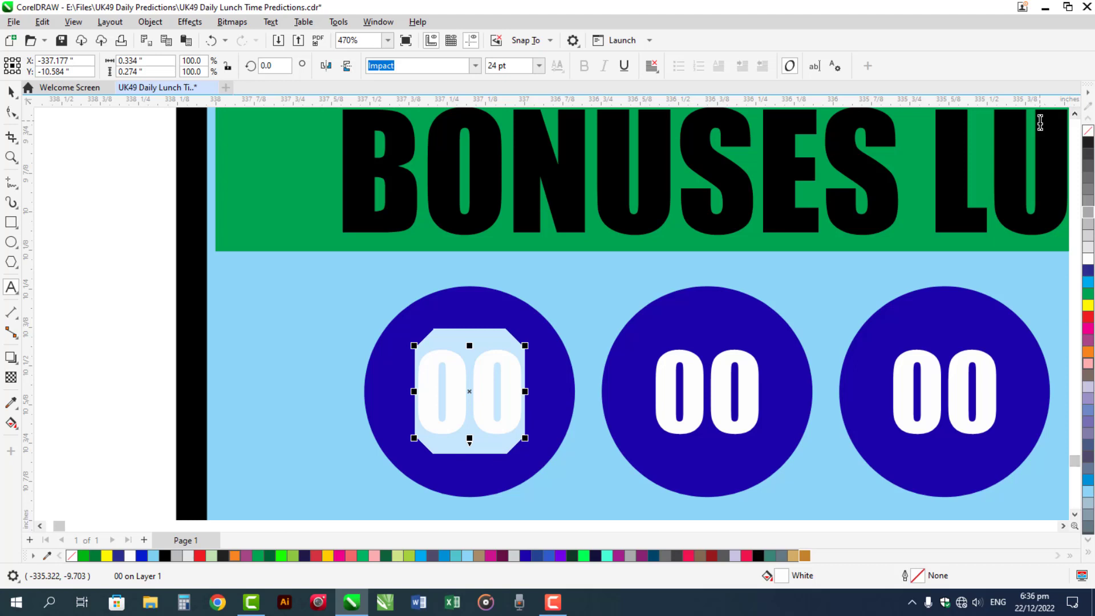
text(9)
key(Escape)
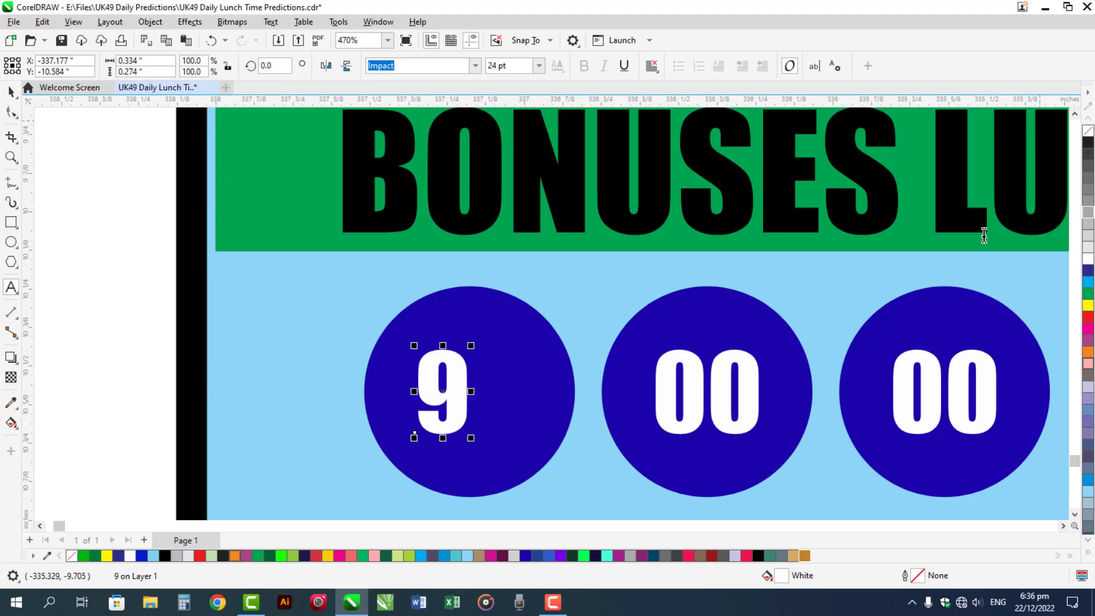
click(539, 359)
key(e)
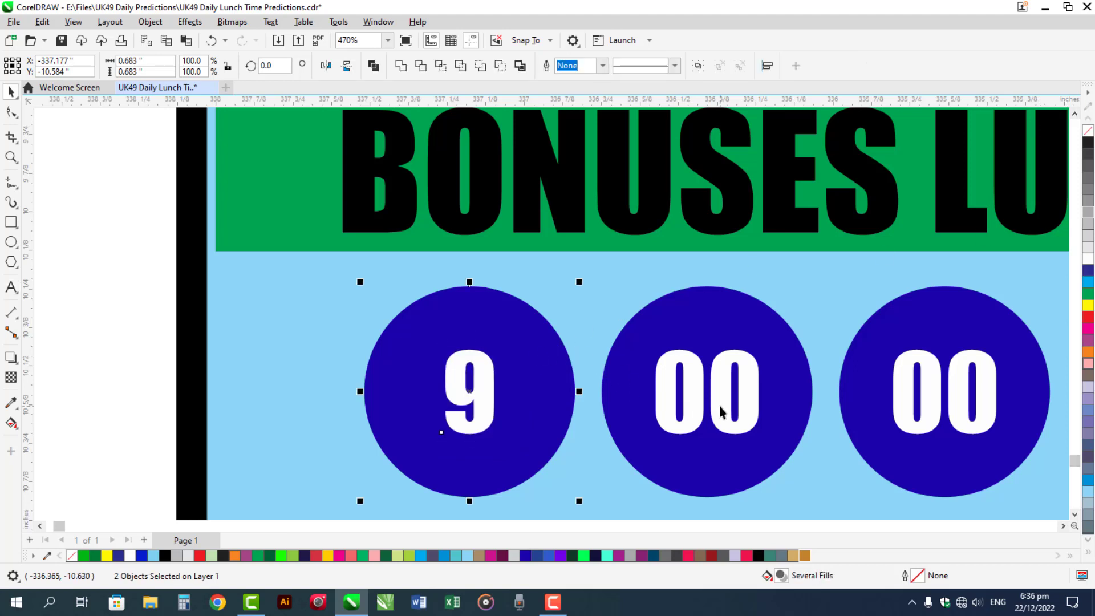
Replace the 00 in the second bonus circle with 17.
click(722, 411)
double_click(721, 407)
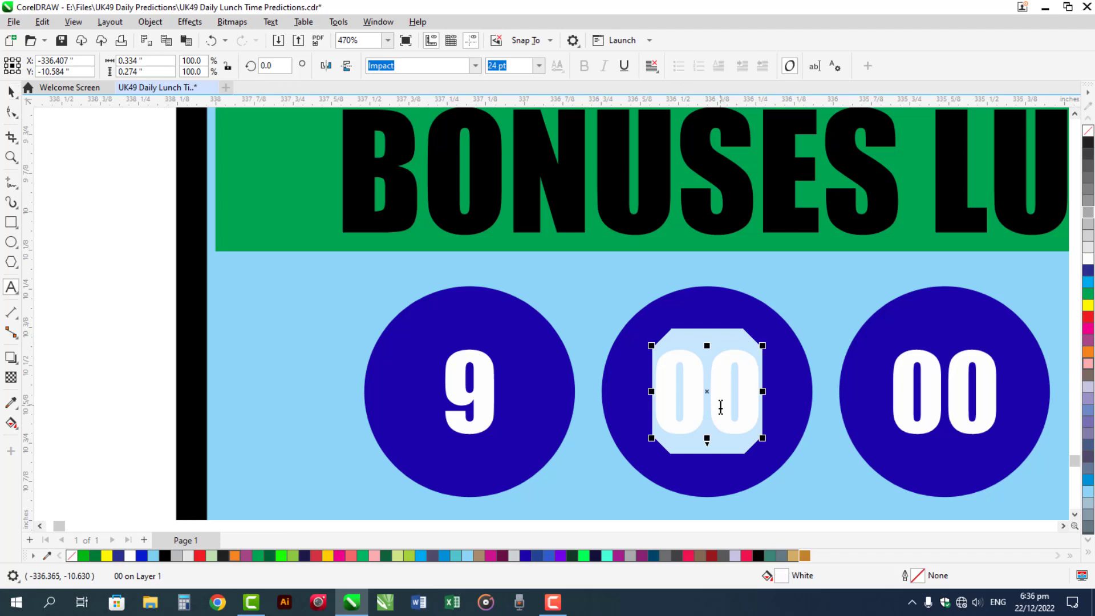
text(17)
key(Escape)
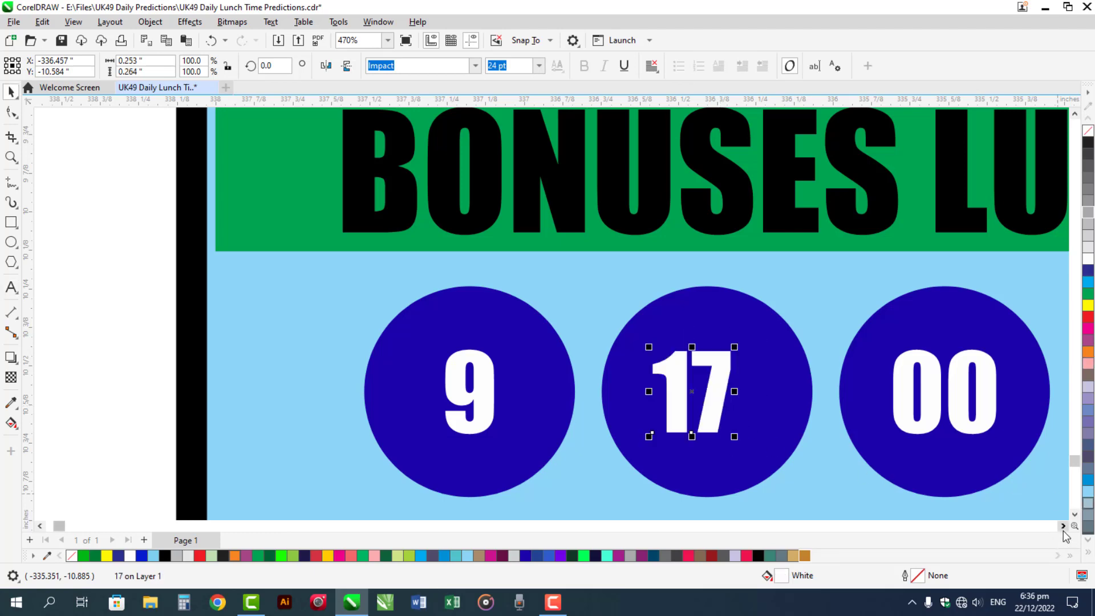
Replace the 00 in the third bonus circle with 24.
drag(1063, 531, 1063, 532)
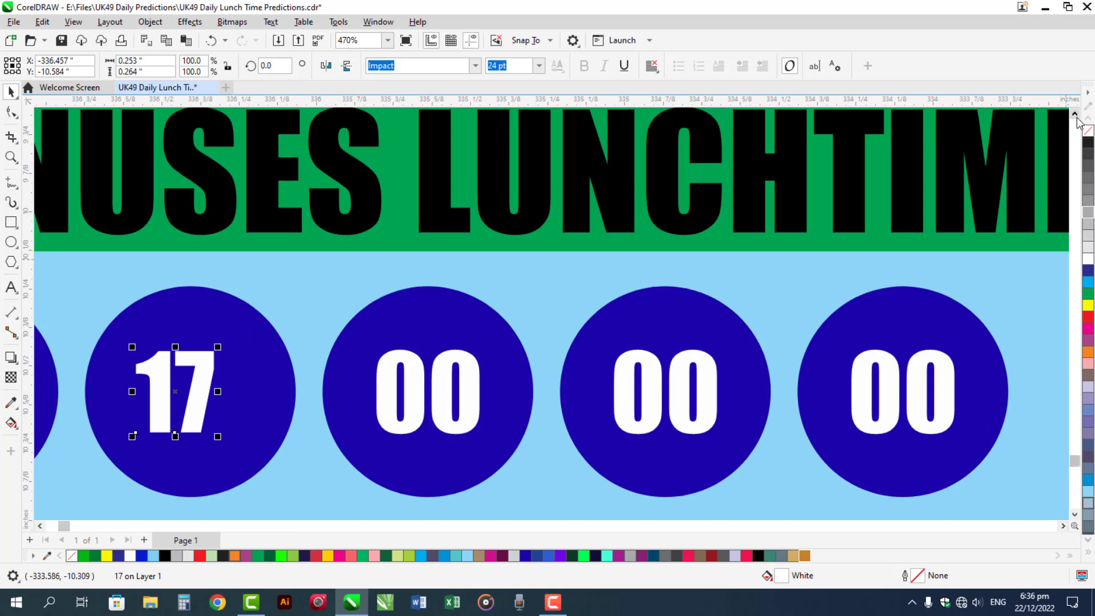
click(412, 385)
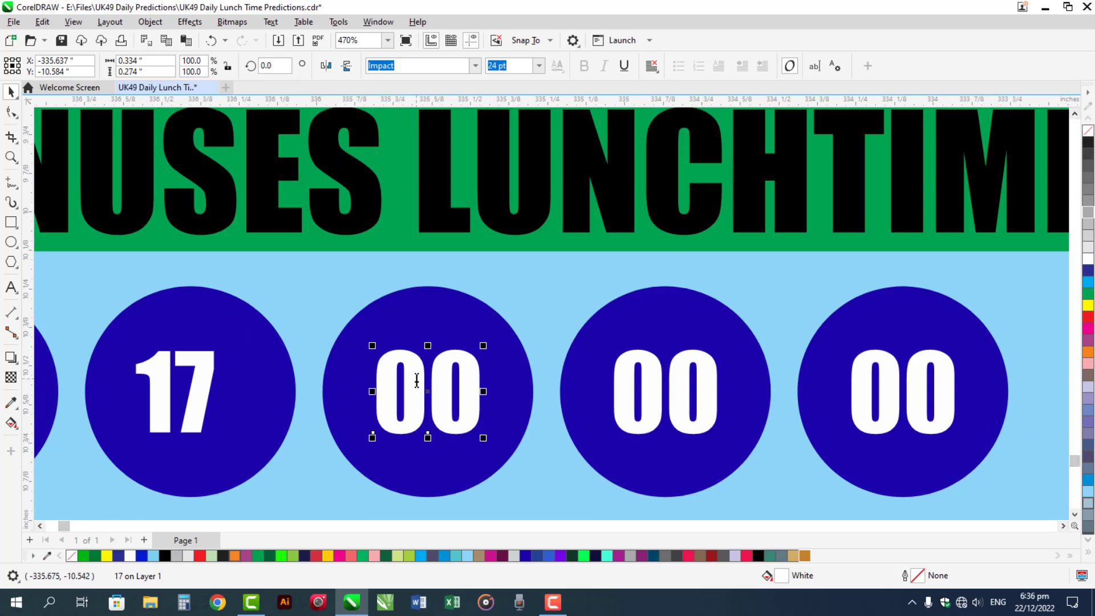
double_click(416, 381)
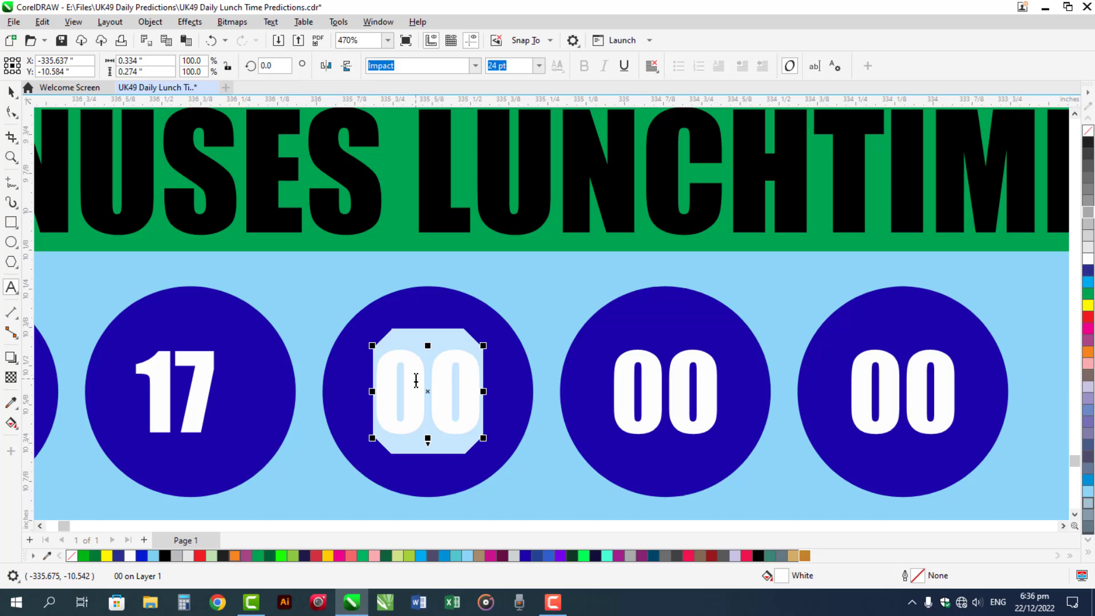
text(24)
key(ctrl+space)
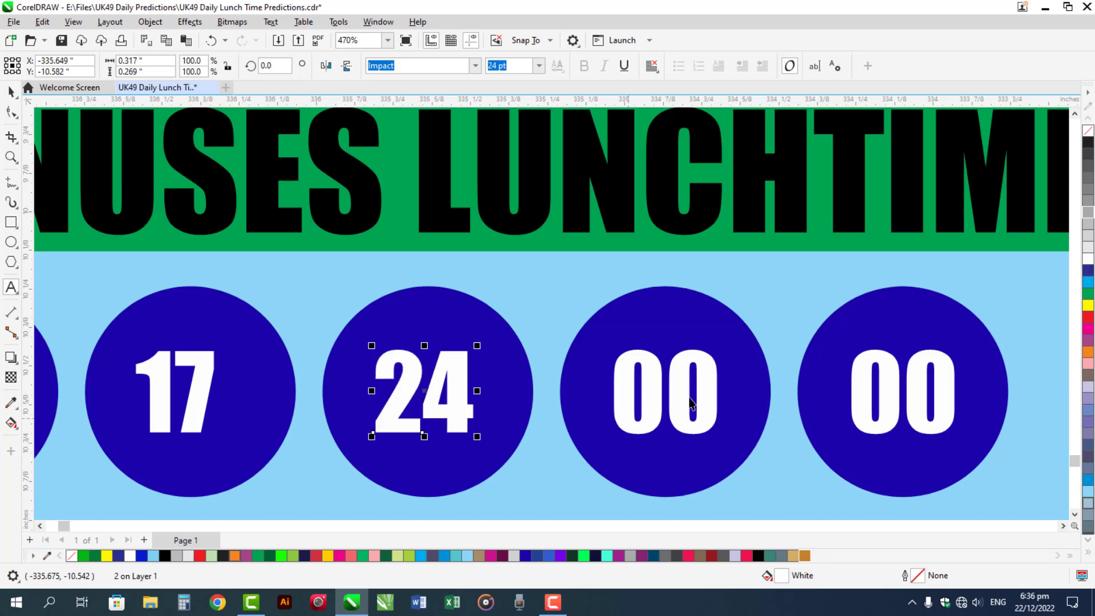
Replace the 00 in the fourth bonus circle with 48.
click(648, 396)
double_click(648, 398)
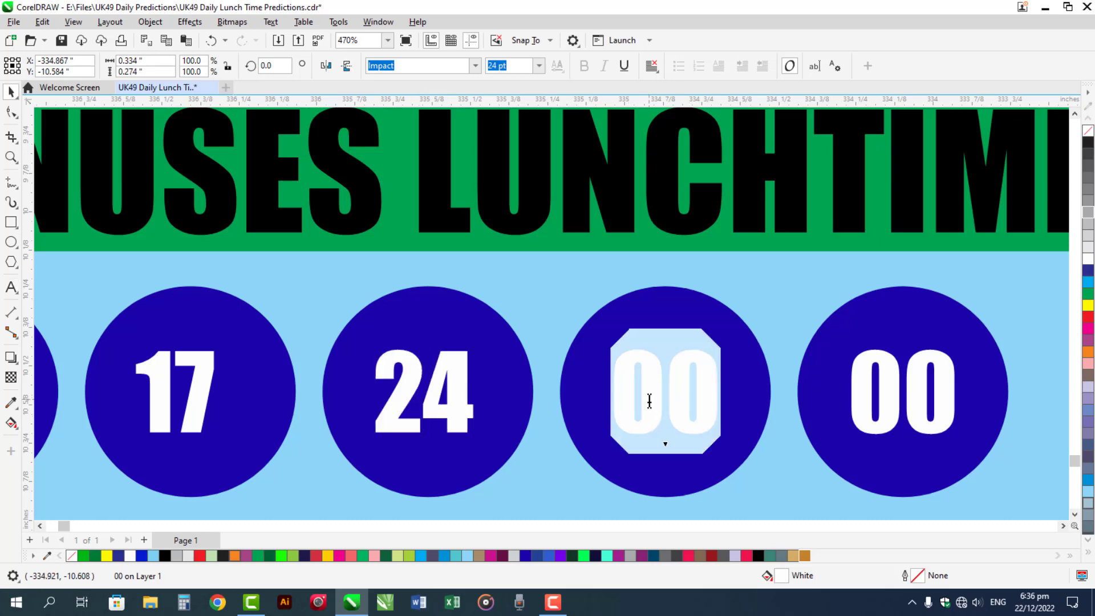
text(2)
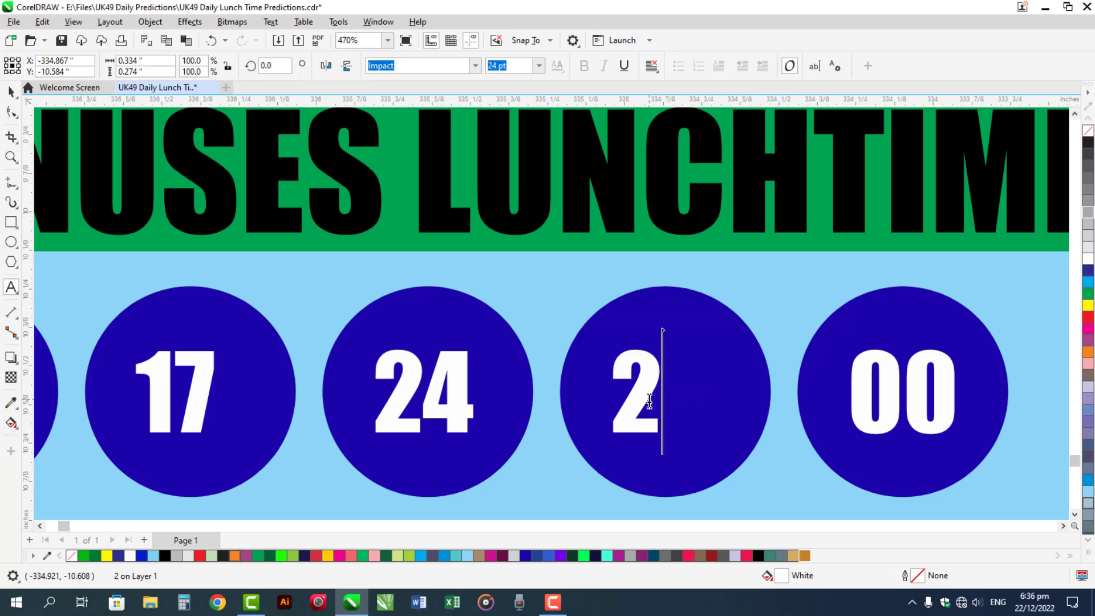
key(BackSpace)
text(48)
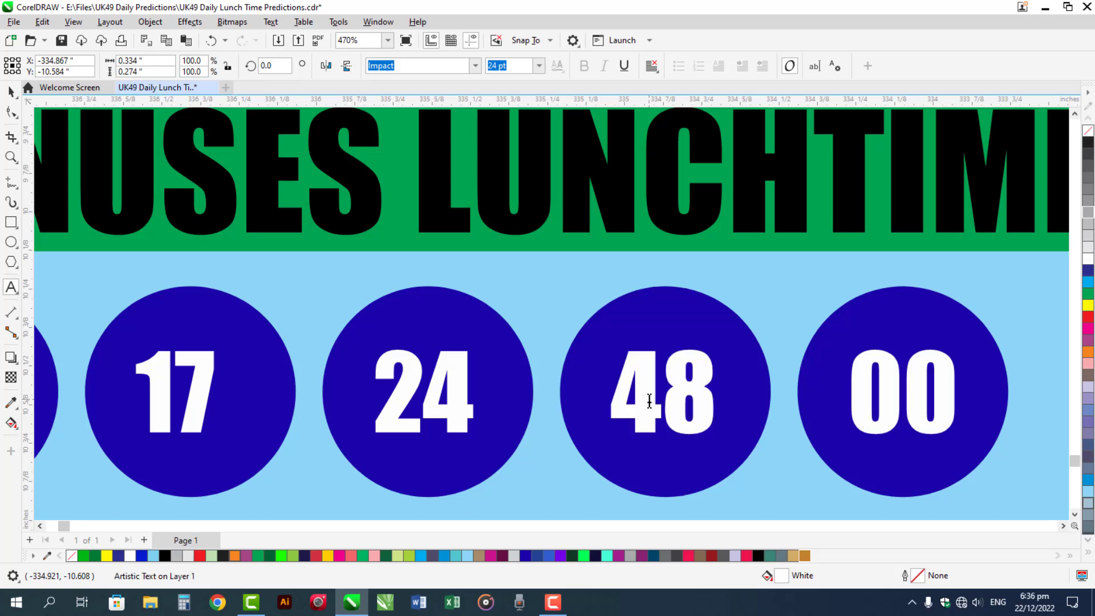
key(Escape)
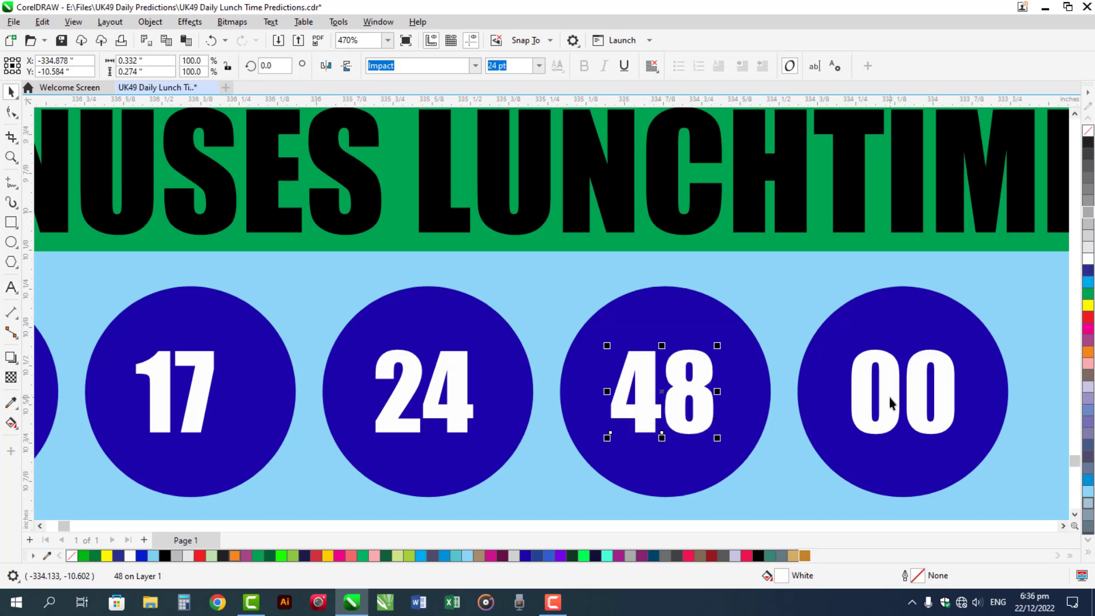
Replace the 00 in the fifth bonus circle with 36.
click(888, 398)
double_click(886, 399)
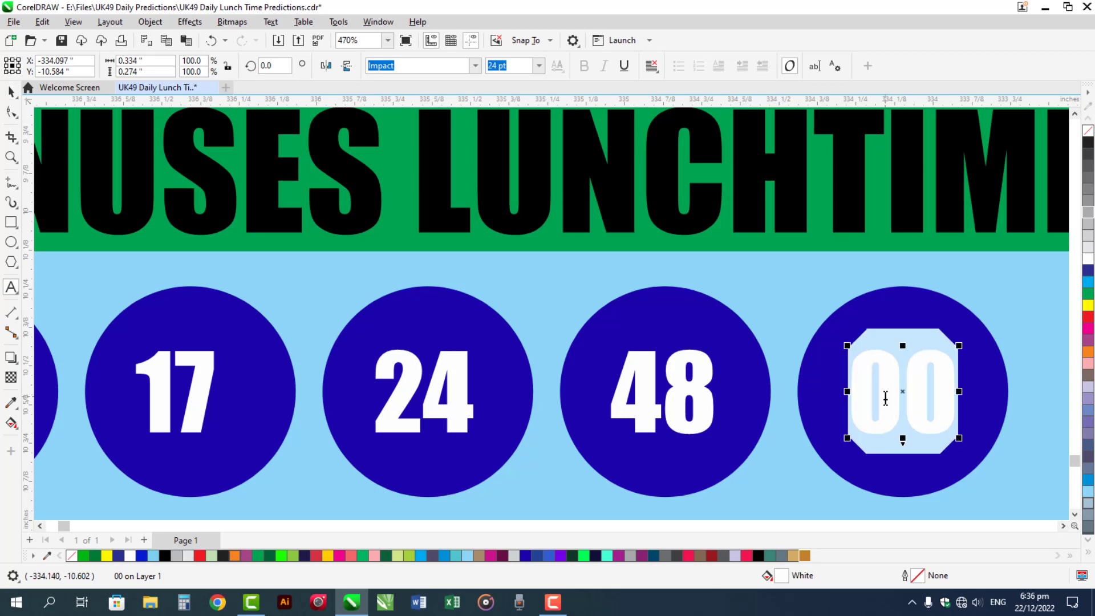
text(36)
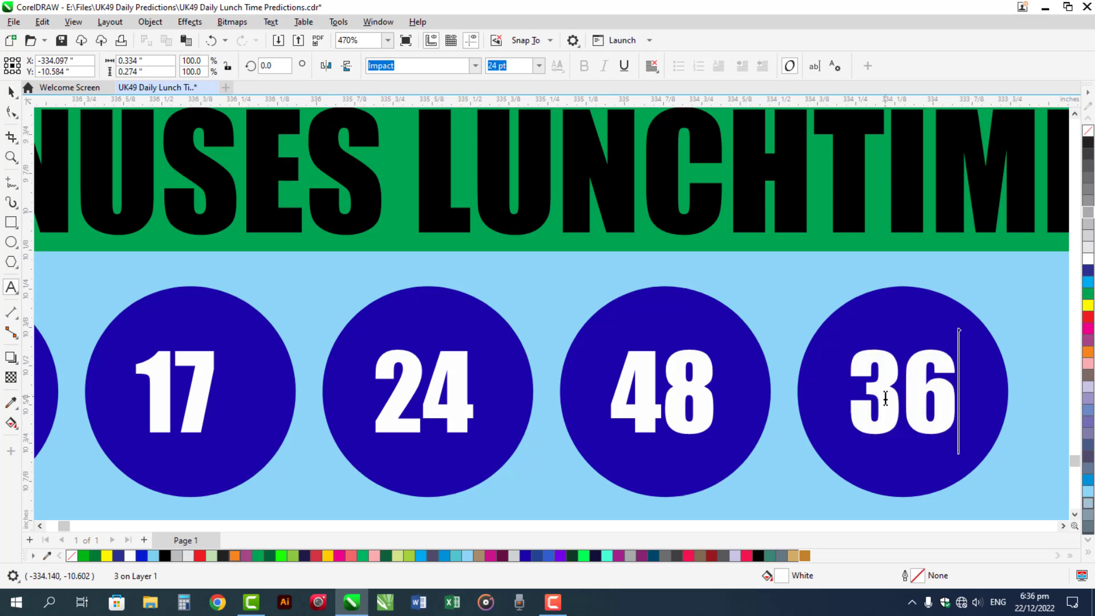
key(Escape)
In the DOUBLES section, set the first number of the right-hand group's upper pair to 2 and center it in its circle.
scroll(1020, 386, up, 1)
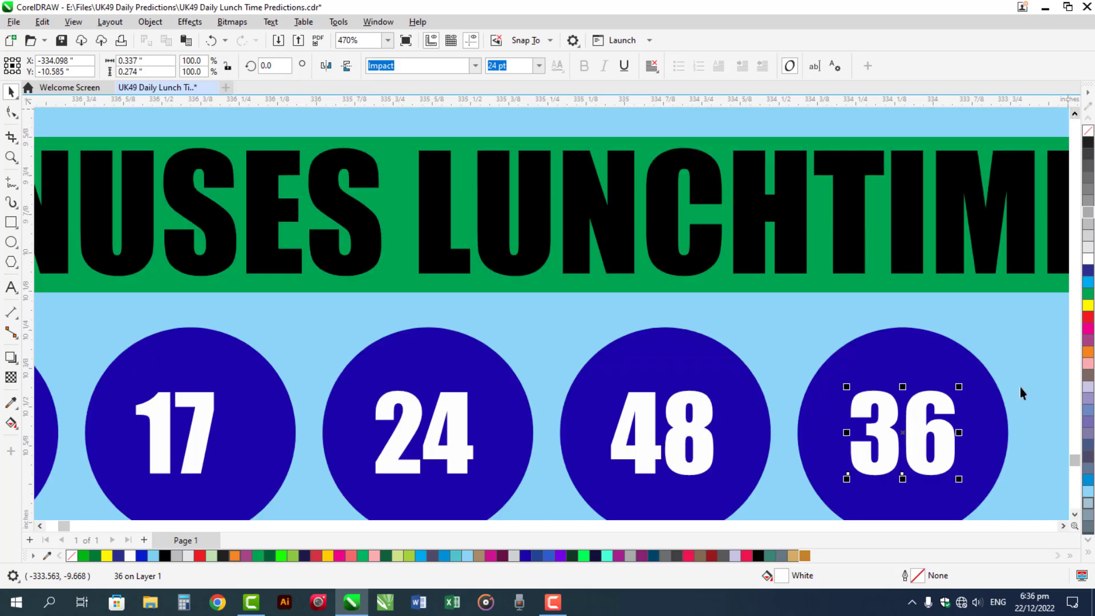
click(1063, 525)
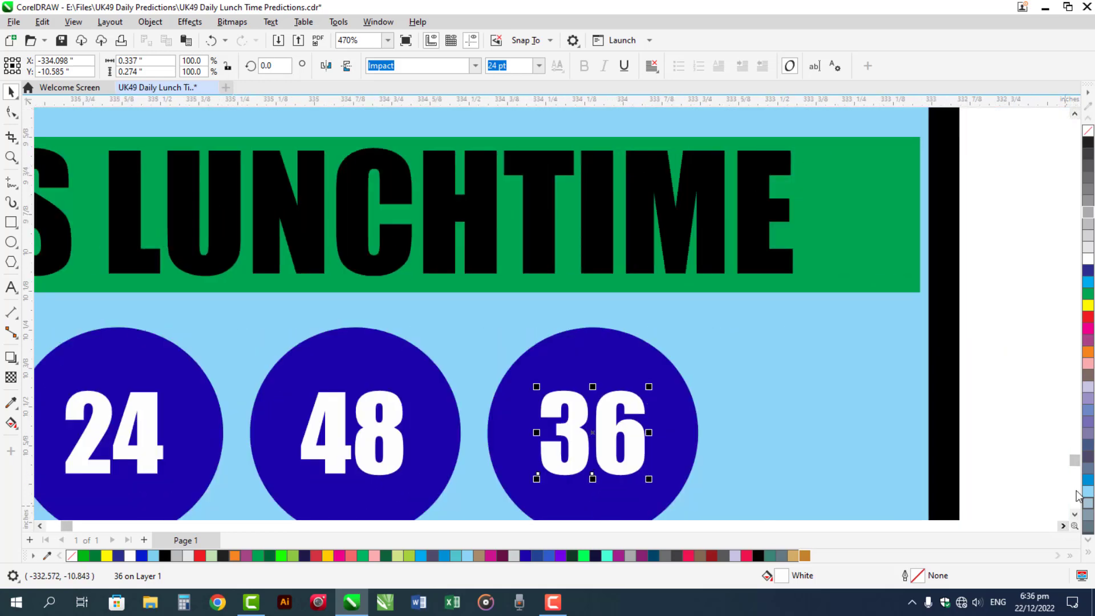
drag(1075, 517, 1075, 517)
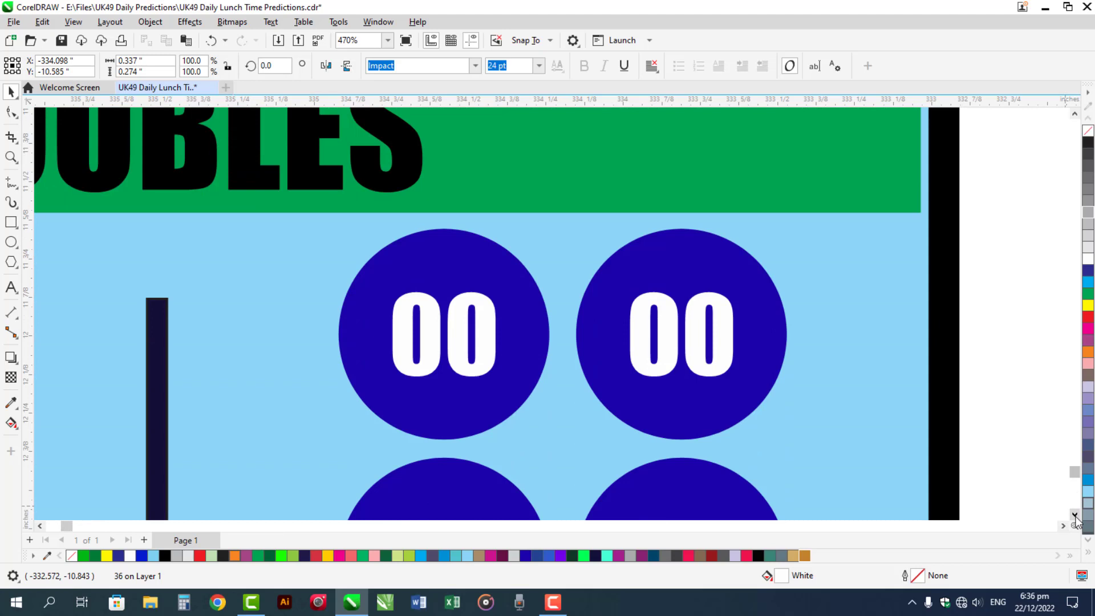
double_click(450, 335)
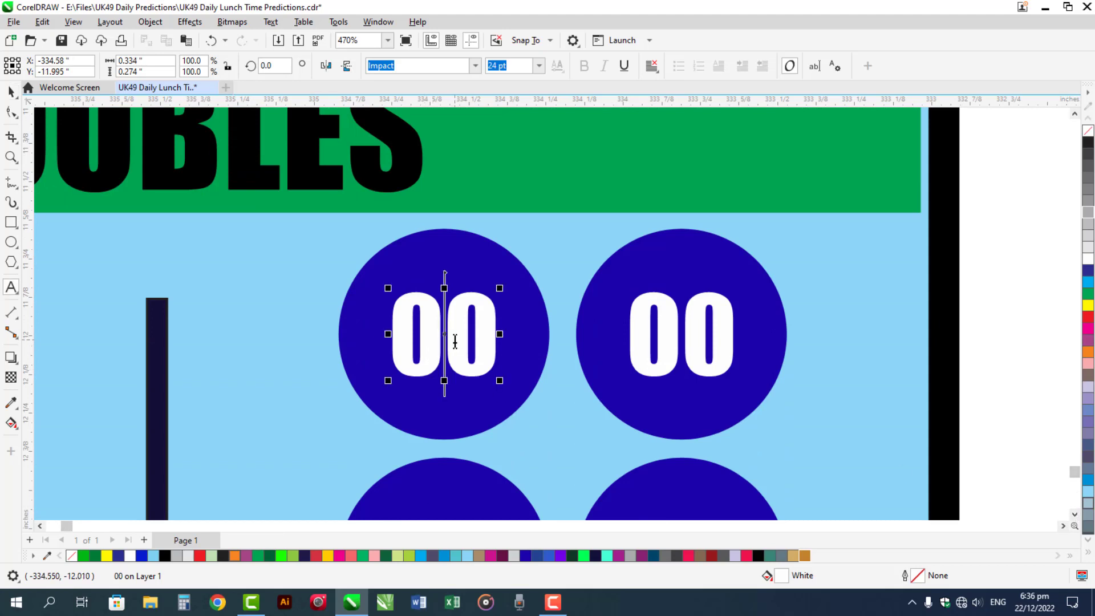
double_click(454, 341)
text(2)
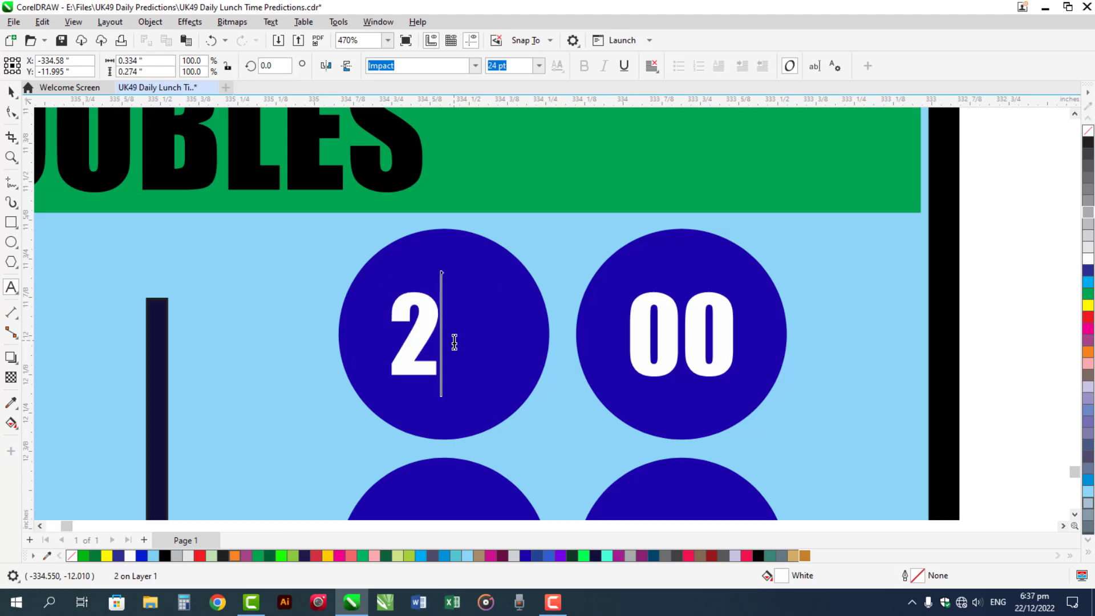
key(Escape)
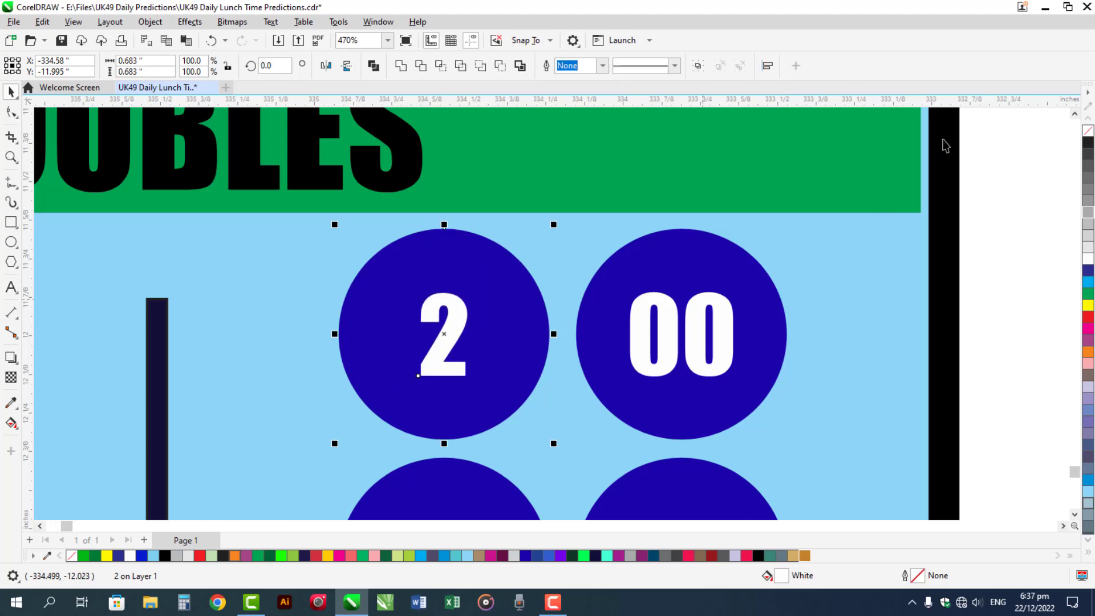
key(Tab)
key(Tab)
Set the second number of the upper pair in the right-hand DOUBLES group to 10.
double_click(717, 336)
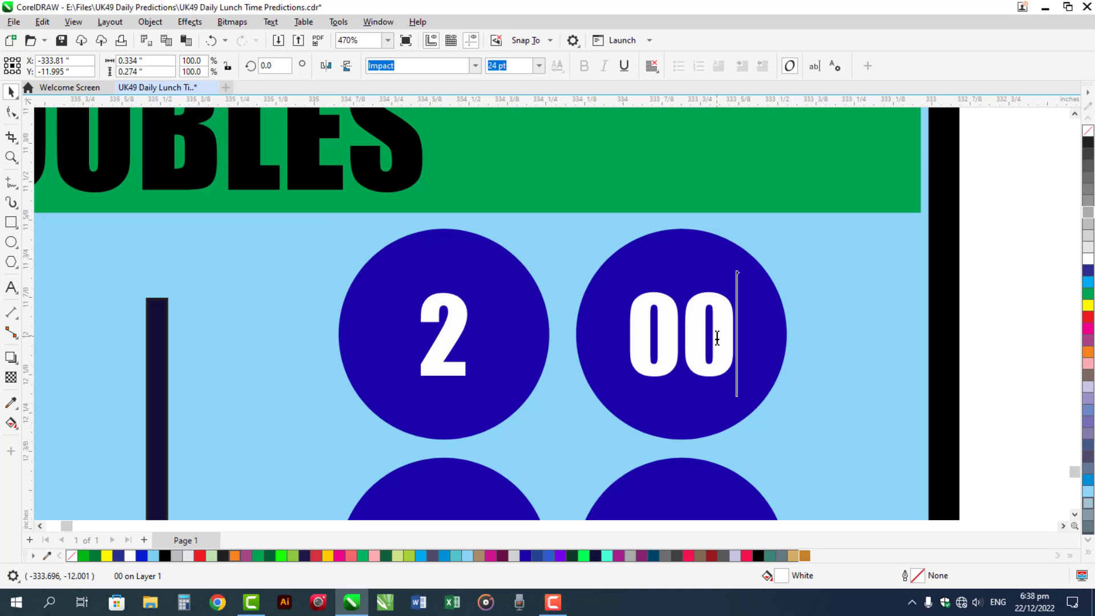
double_click(717, 337)
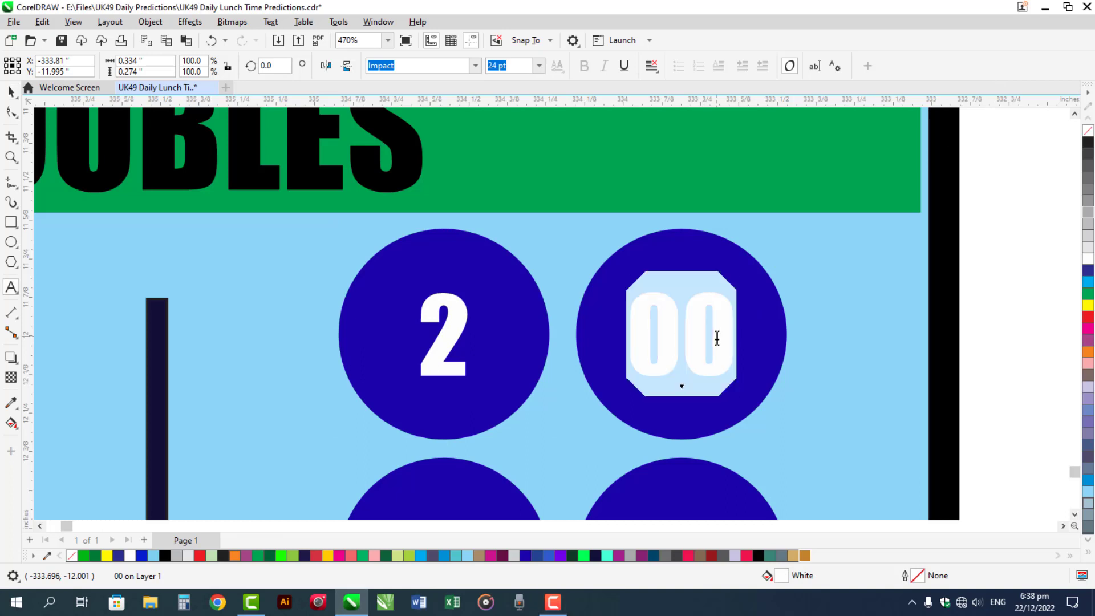
text(10)
key(Escape)
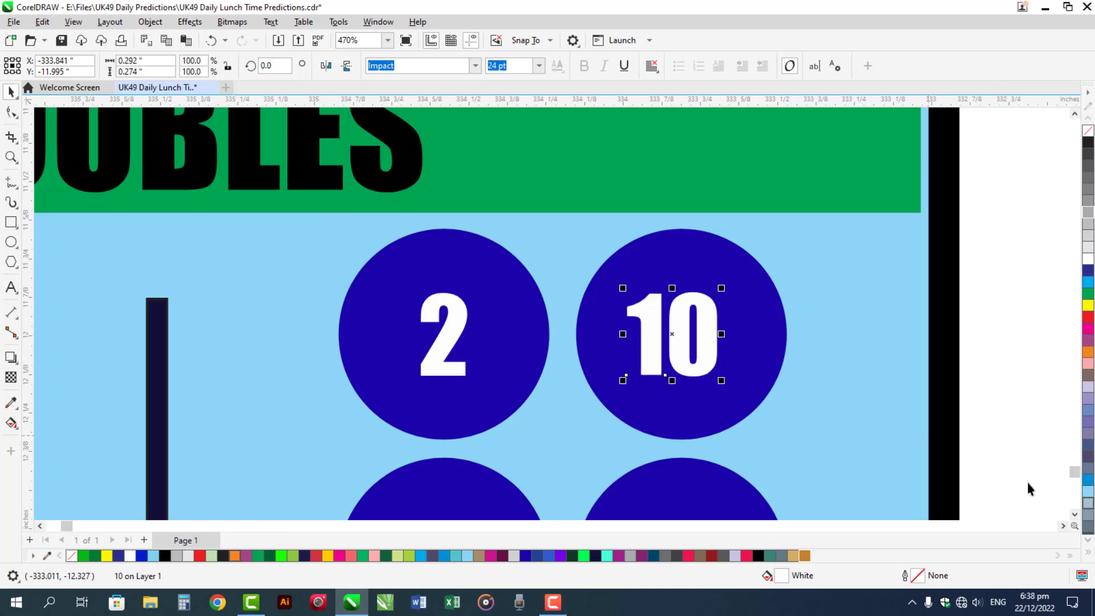
Set the first number of the next pair below in the right-hand DOUBLES group to 5 and center it in its circle.
click(1074, 515)
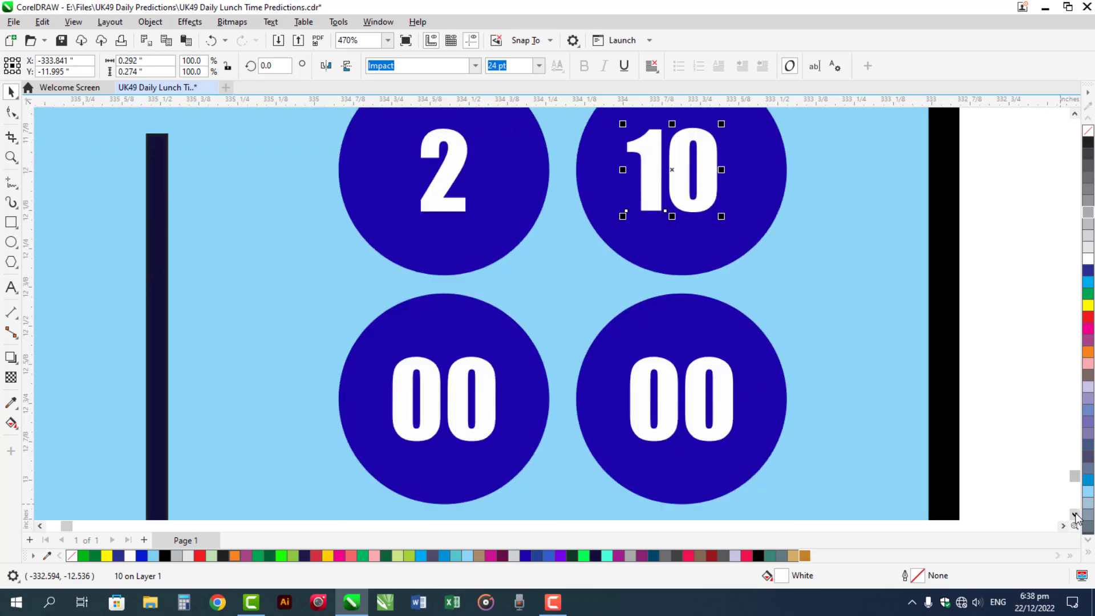
double_click(480, 409)
double_click(479, 406)
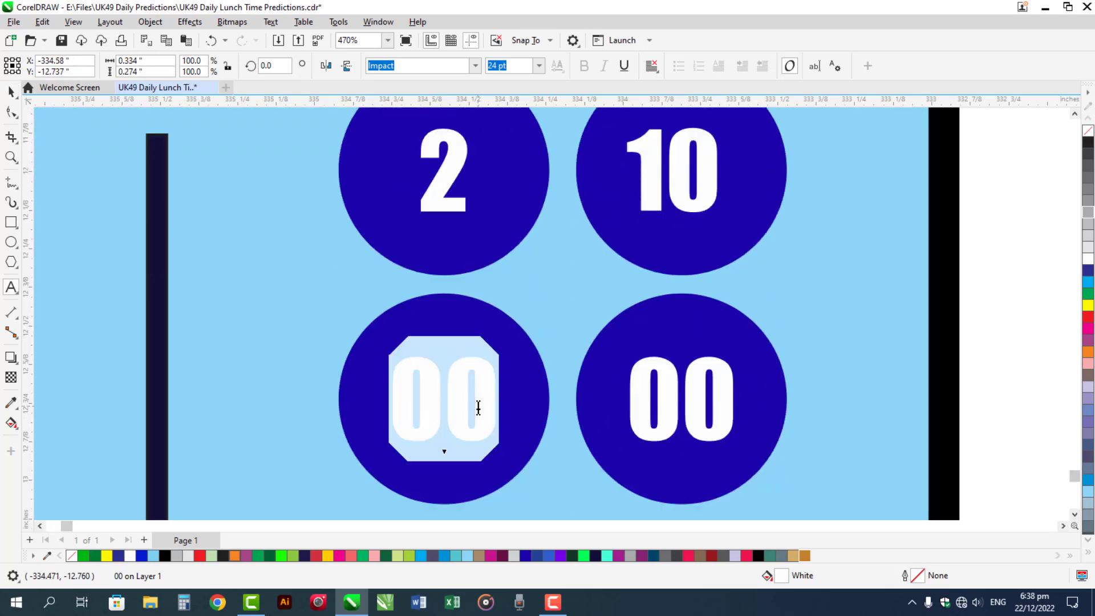
text(5)
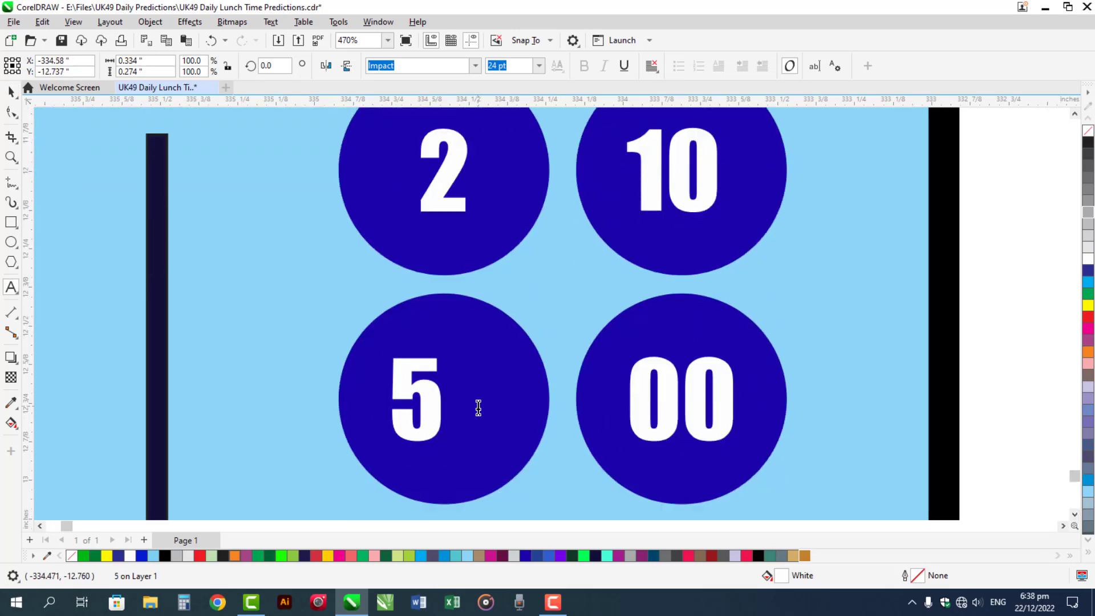
key(Escape)
click(486, 414)
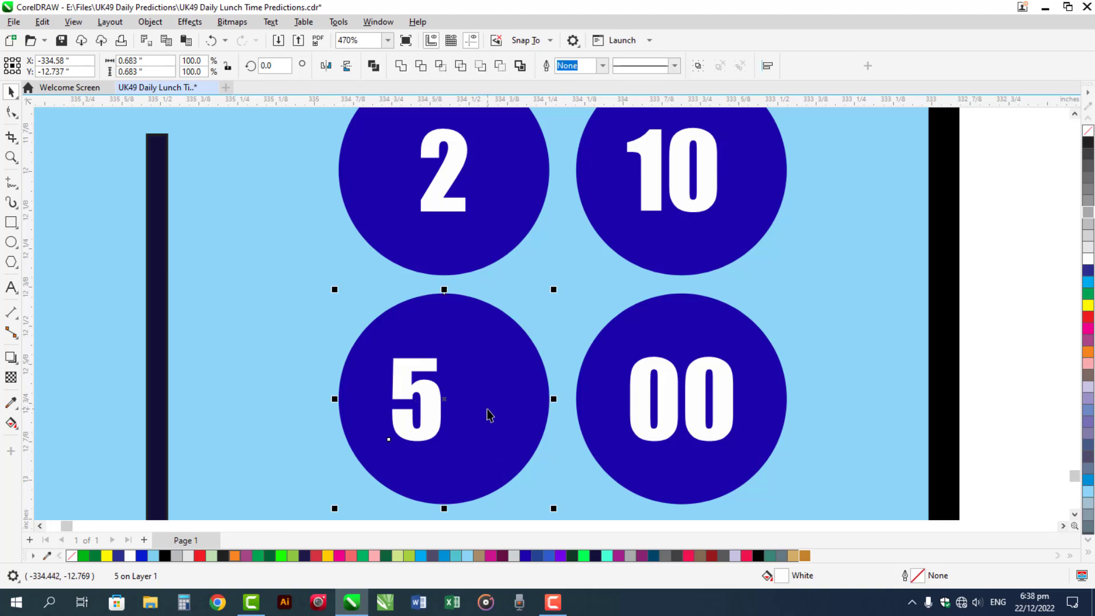
Set the number in the circle beside the 5 in the right-hand DOUBLES group to 15.
click(661, 388)
double_click(654, 393)
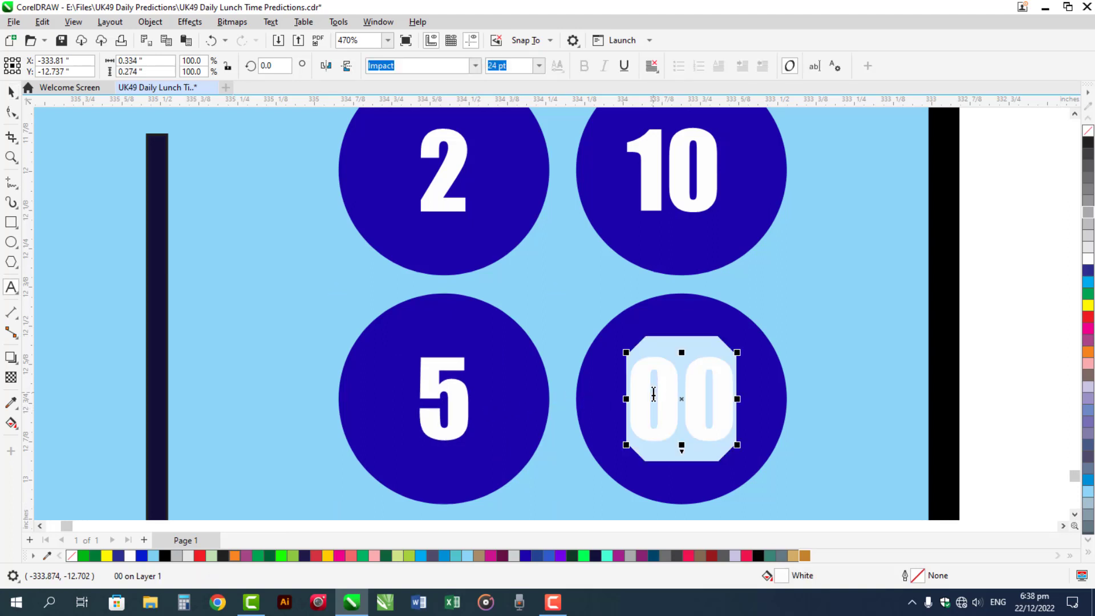
text(15)
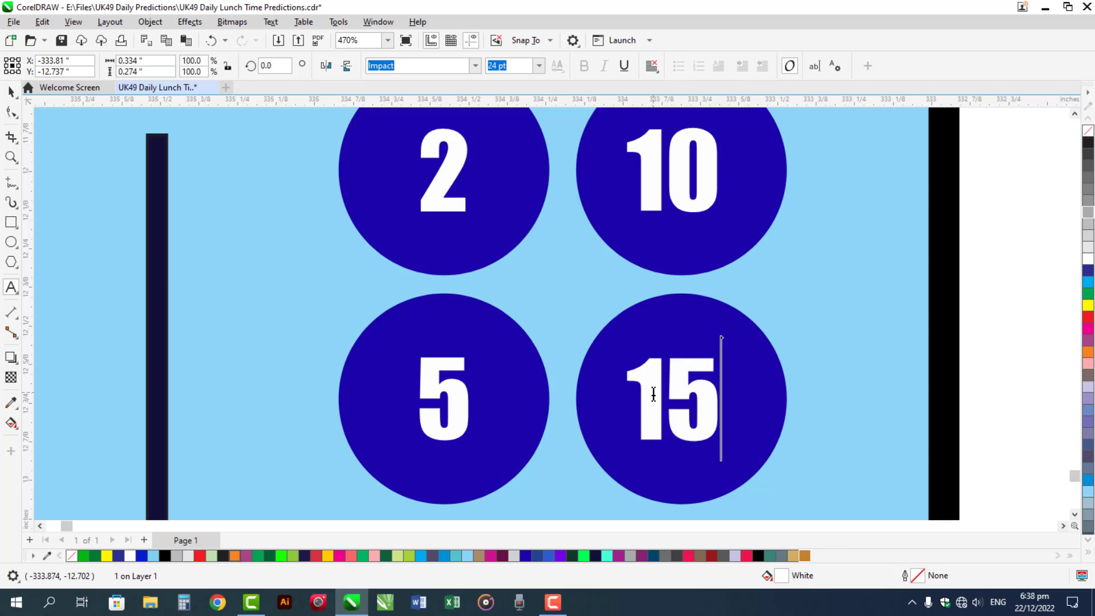
In the right-hand DOUBLES group, set the first number of the third pair to 7 and center it in its circle.
key(Escape)
click(1018, 453)
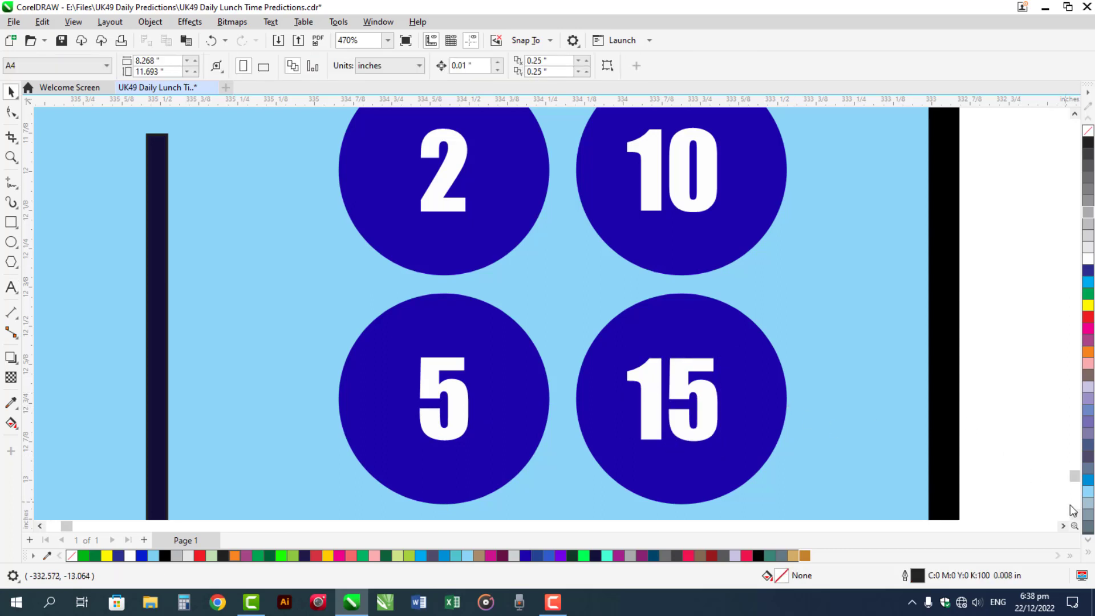
scroll(1074, 516, down, 3)
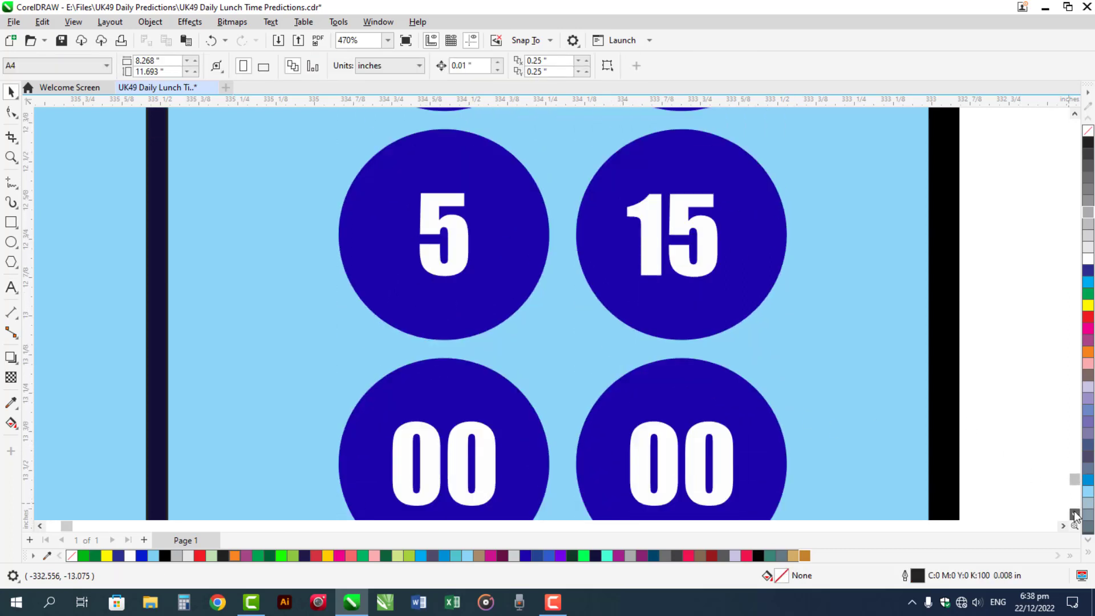
double_click(499, 451)
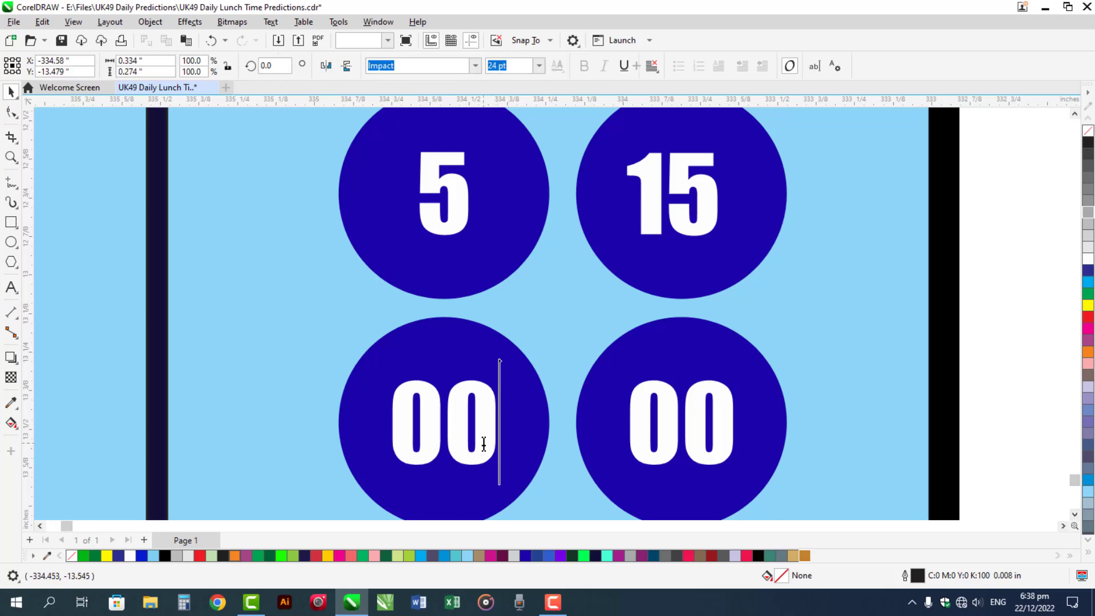
key(ctrl+a)
text(7)
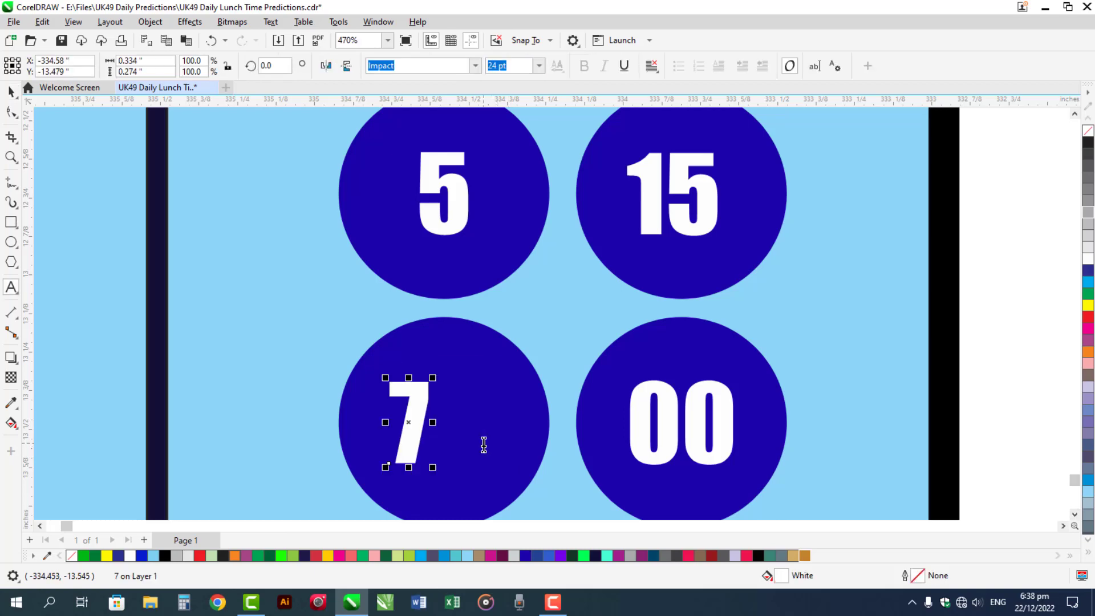
key(ctrl+space)
Replace the placeholder in the circle beside the 7 with 17.
double_click(669, 426)
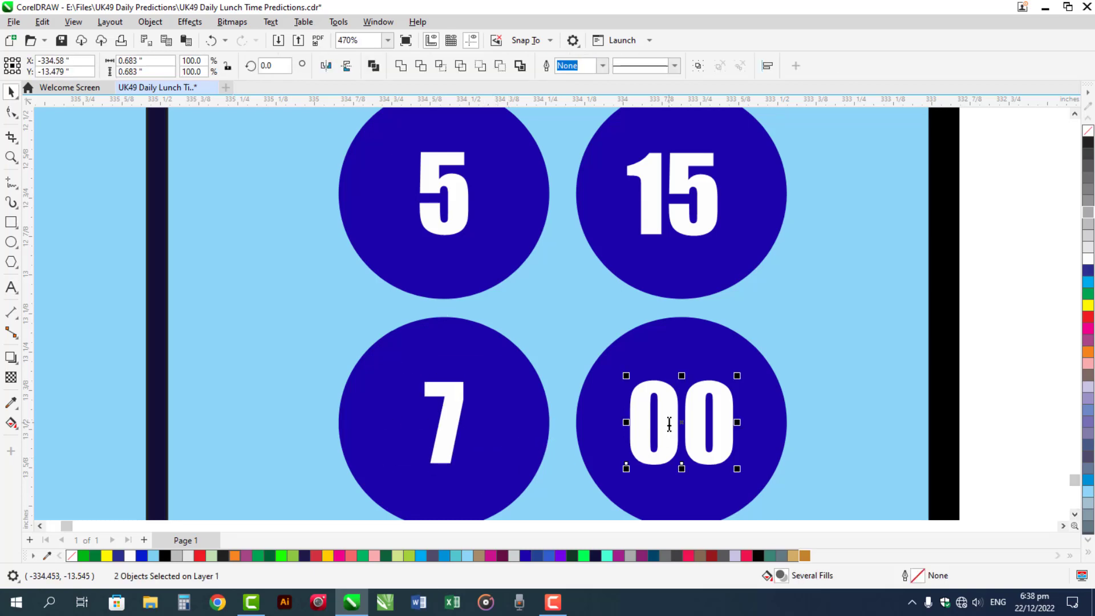
key(ctrl+a)
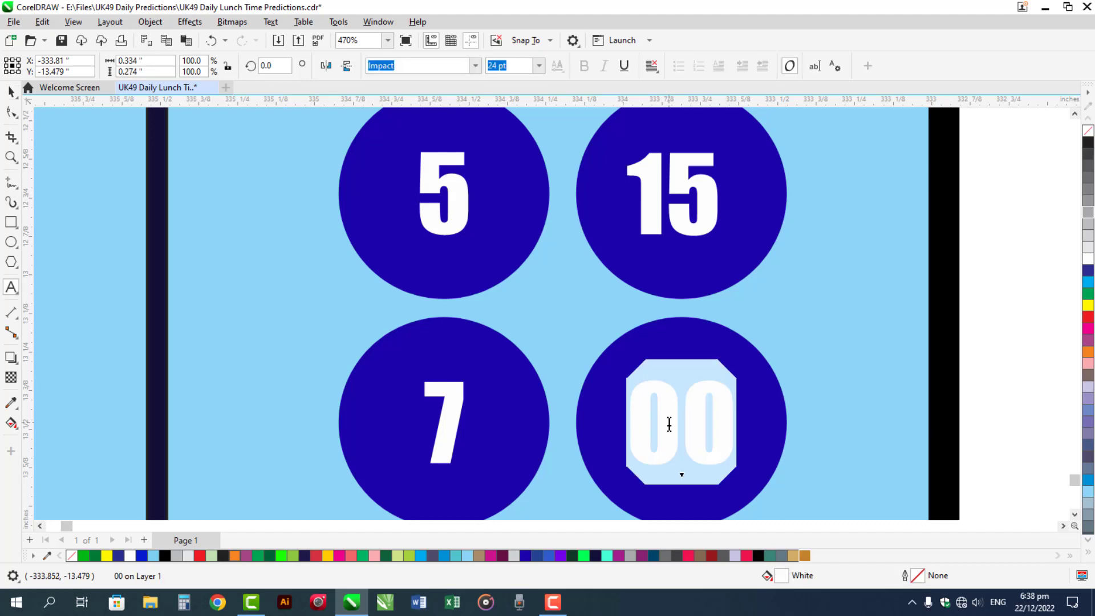
text(17)
key(ctrl+space)
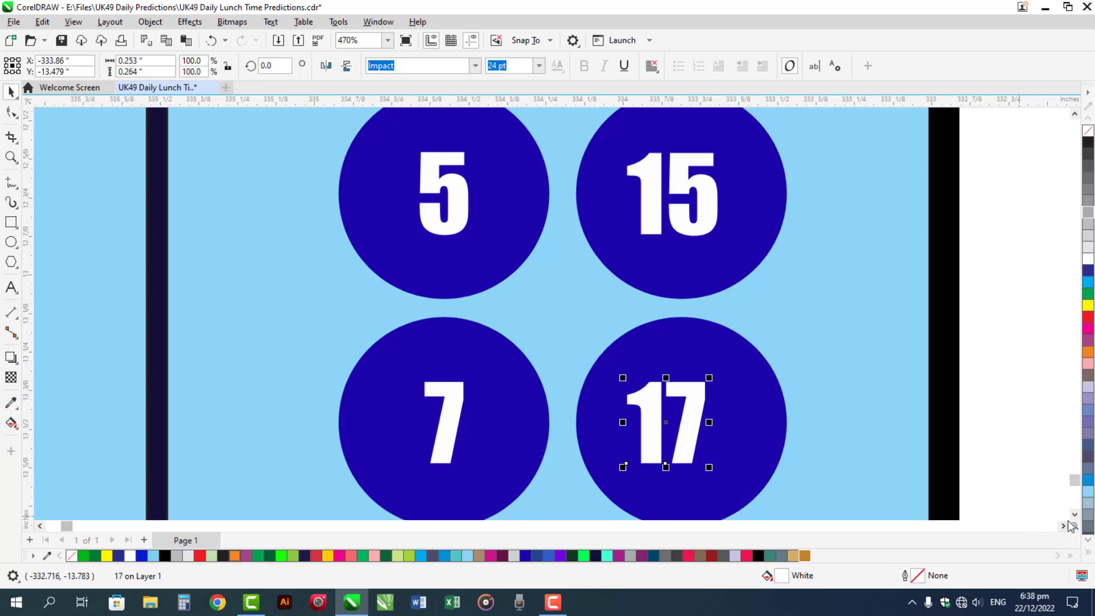
Set the first number of the lowest pair in the right-hand DOUBLES group to 9 and center it in its circle.
scroll(1075, 516, down, 4)
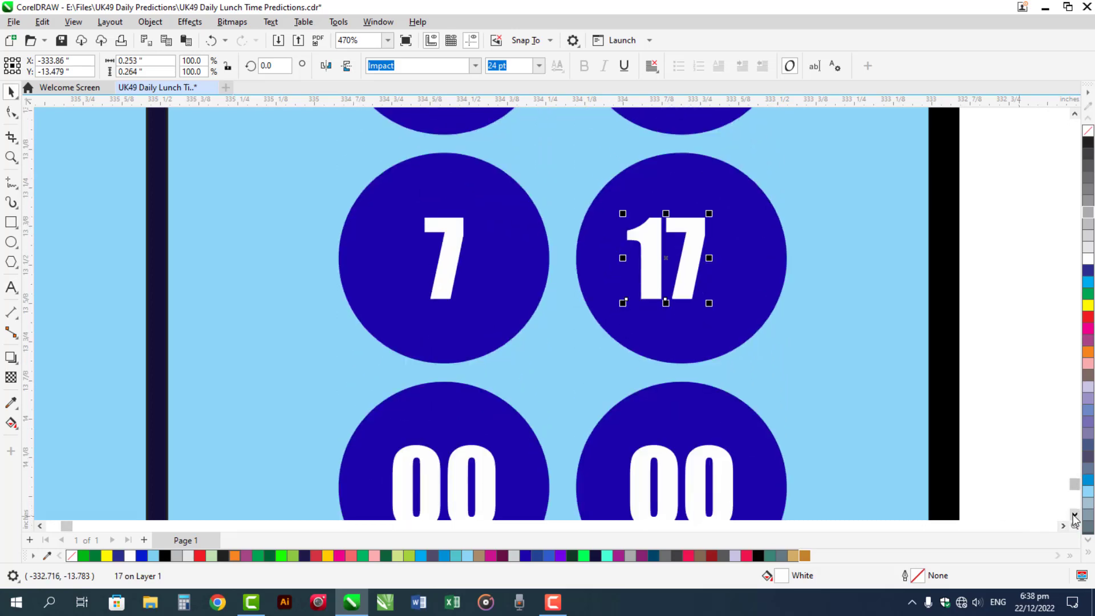
double_click(494, 437)
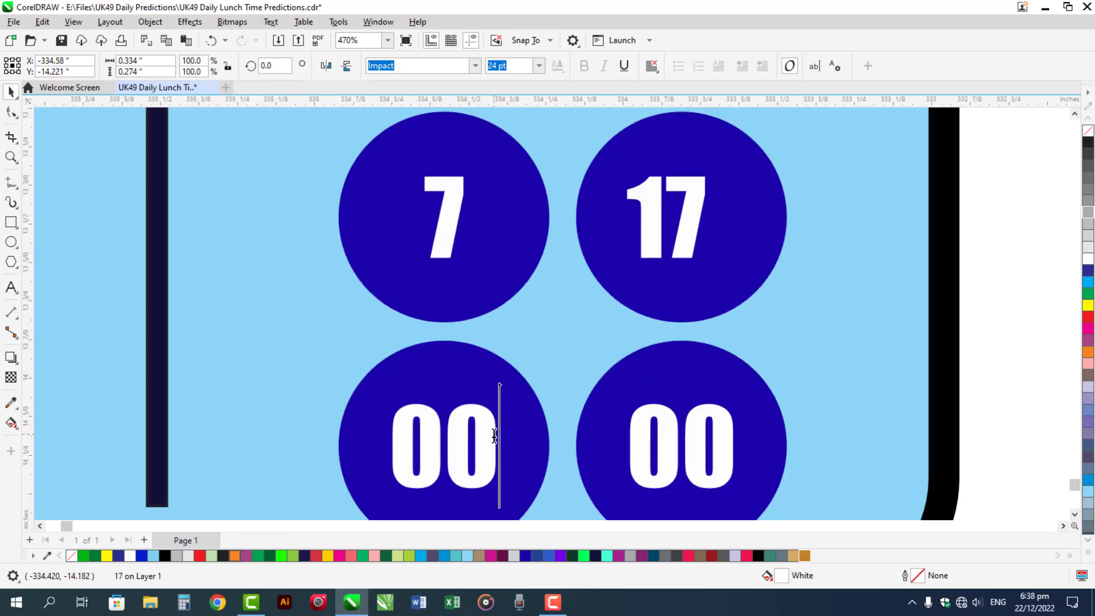
key(ctrl+a)
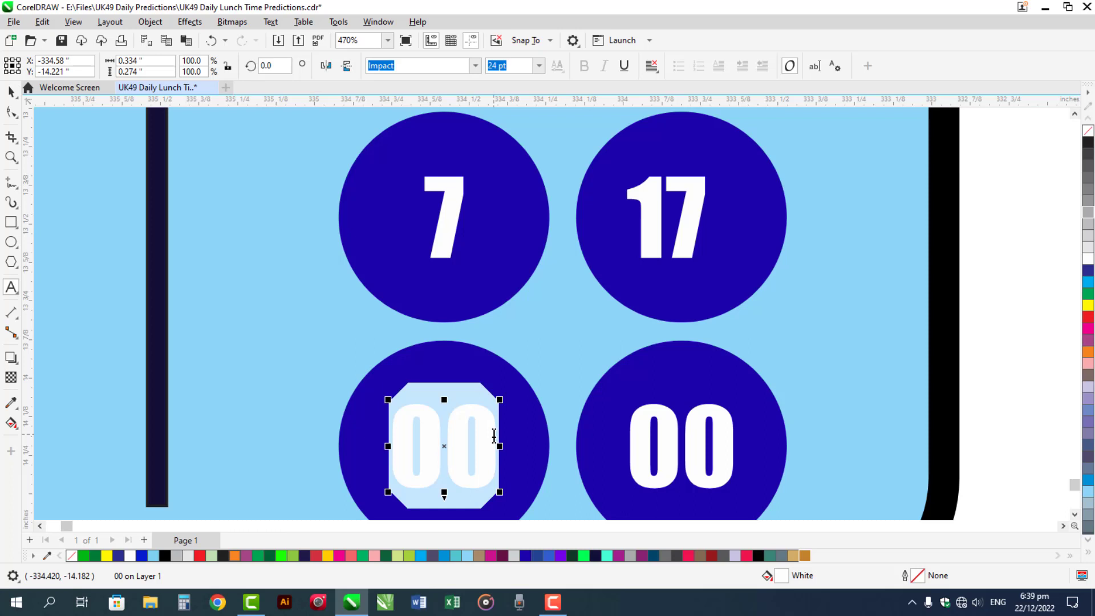
text(9)
key(ctrl+space)
shift+click(494, 436)
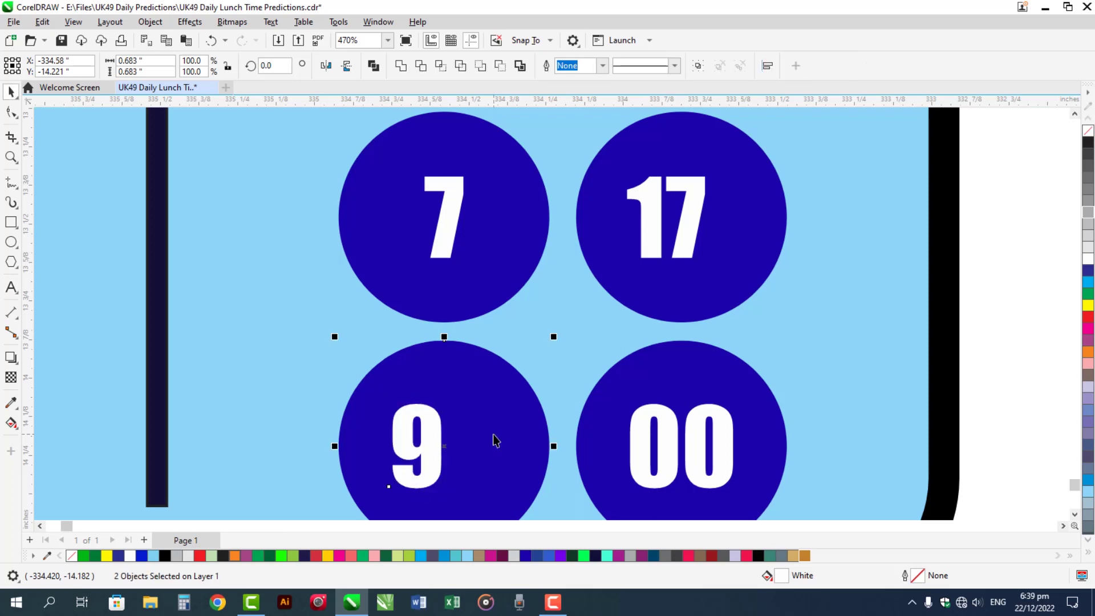
Set the number in the circle beside the 9 to 13 and center it horizontally in its circle.
double_click(661, 440)
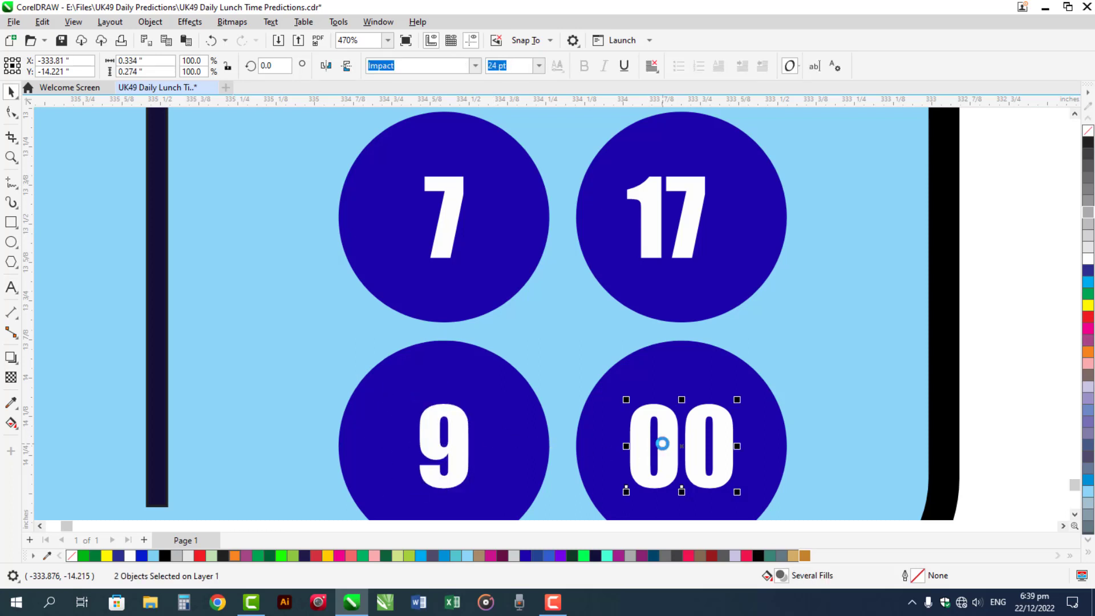
key(ctrl+a)
text(13)
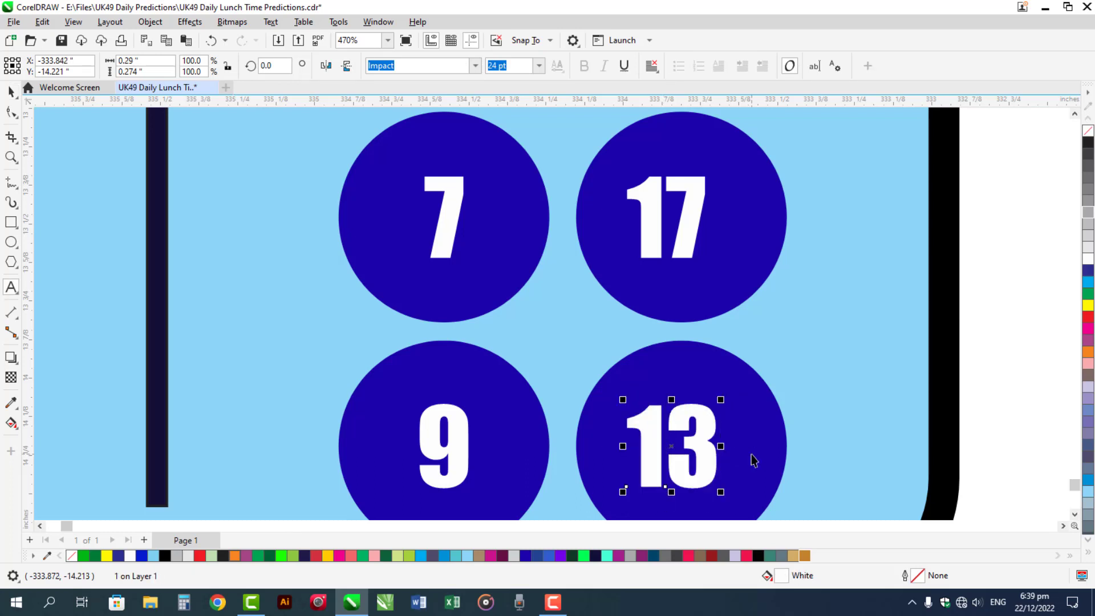
key(ctrl+space)
shift+click(768, 448)
key(c)
click(1003, 416)
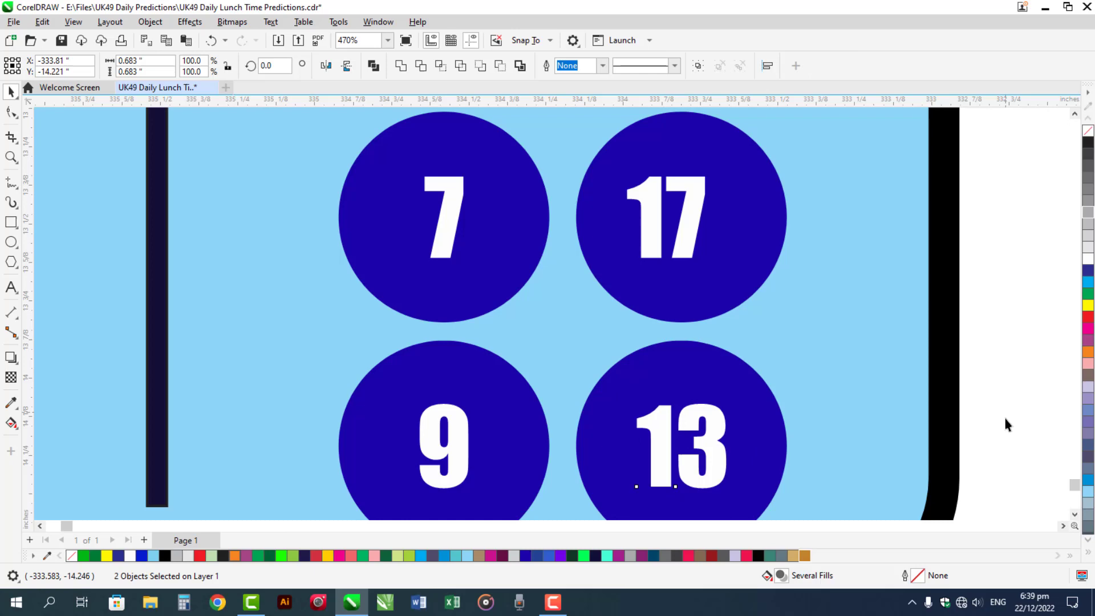
In the left-hand DOUBLES group, set the first number of the lowest pair to 27.
click(1074, 514)
click(1075, 514)
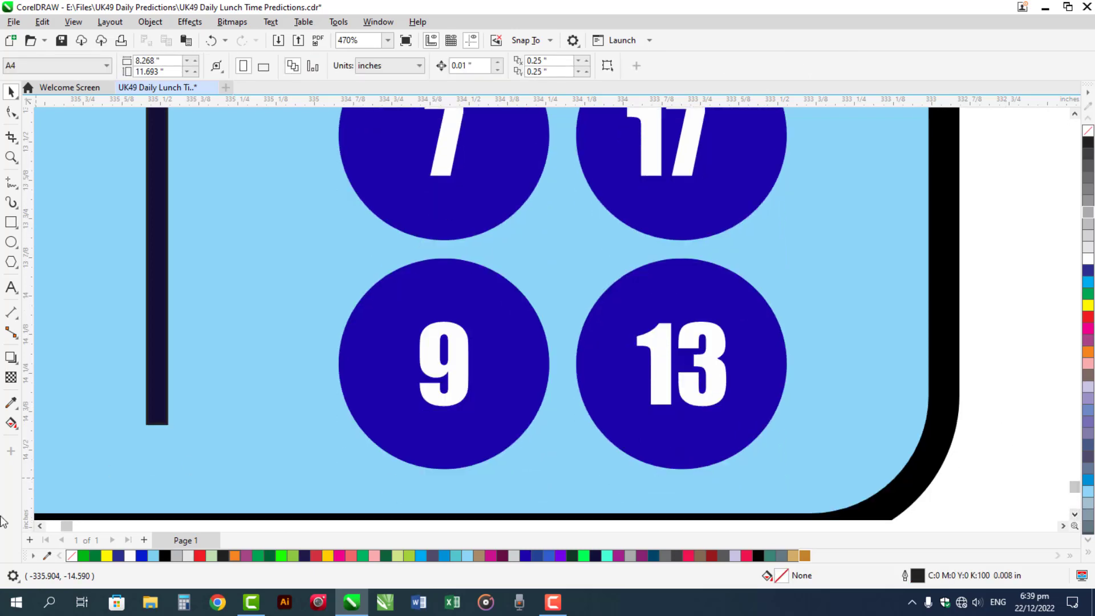
click(40, 525)
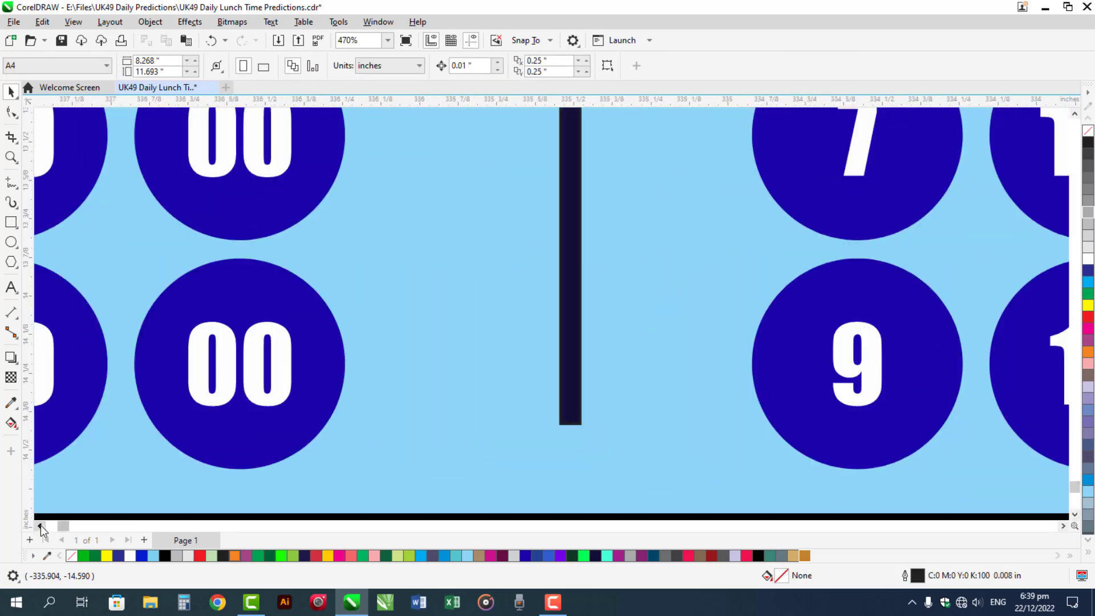
click(40, 525)
click(40, 525)
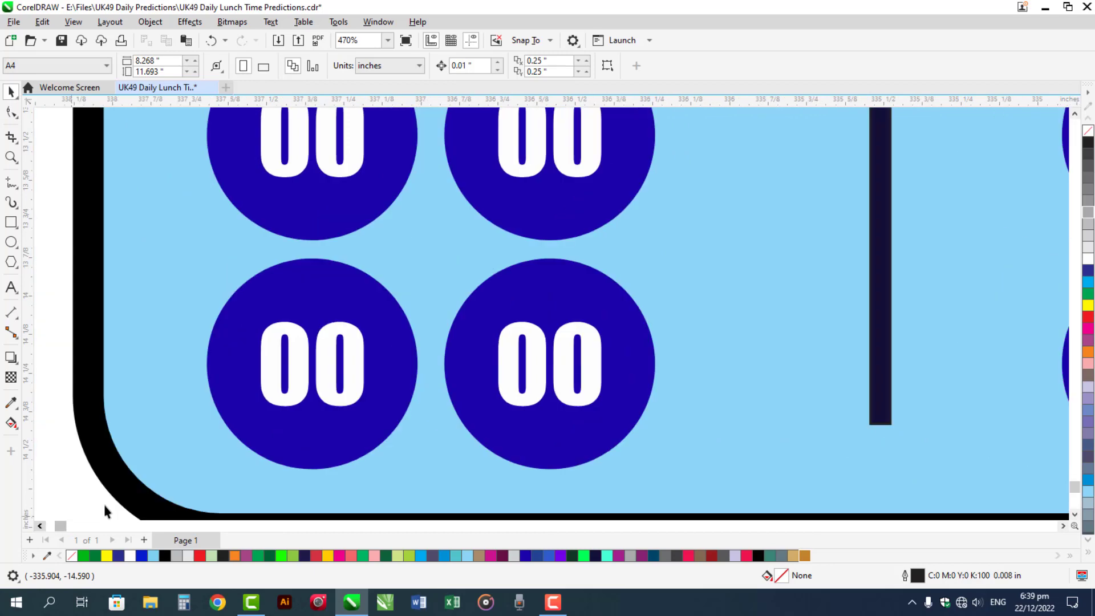
double_click(326, 355)
double_click(326, 351)
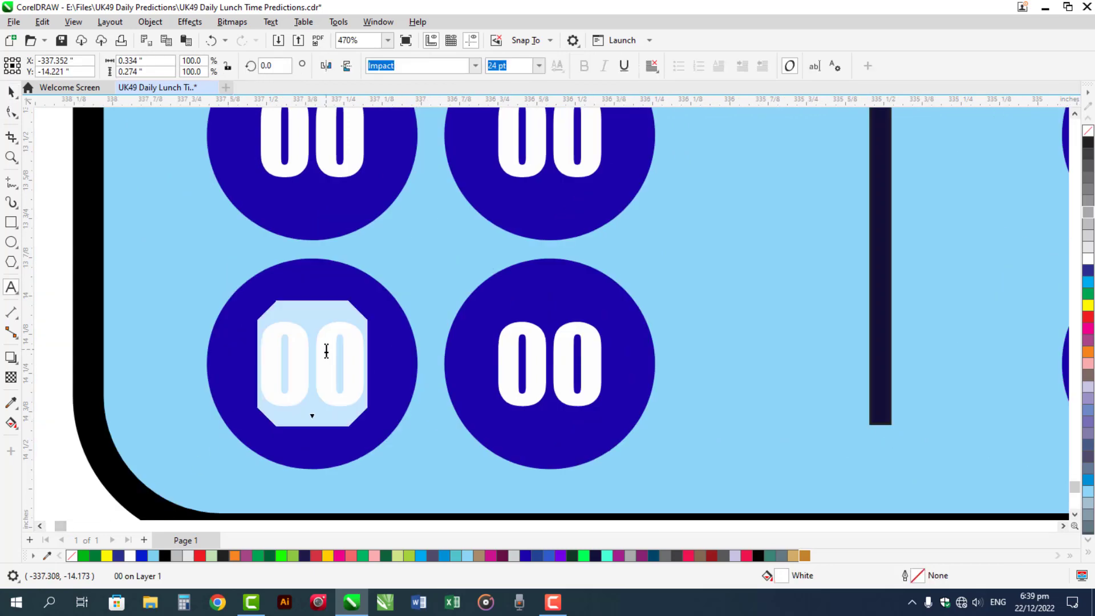
text(27)
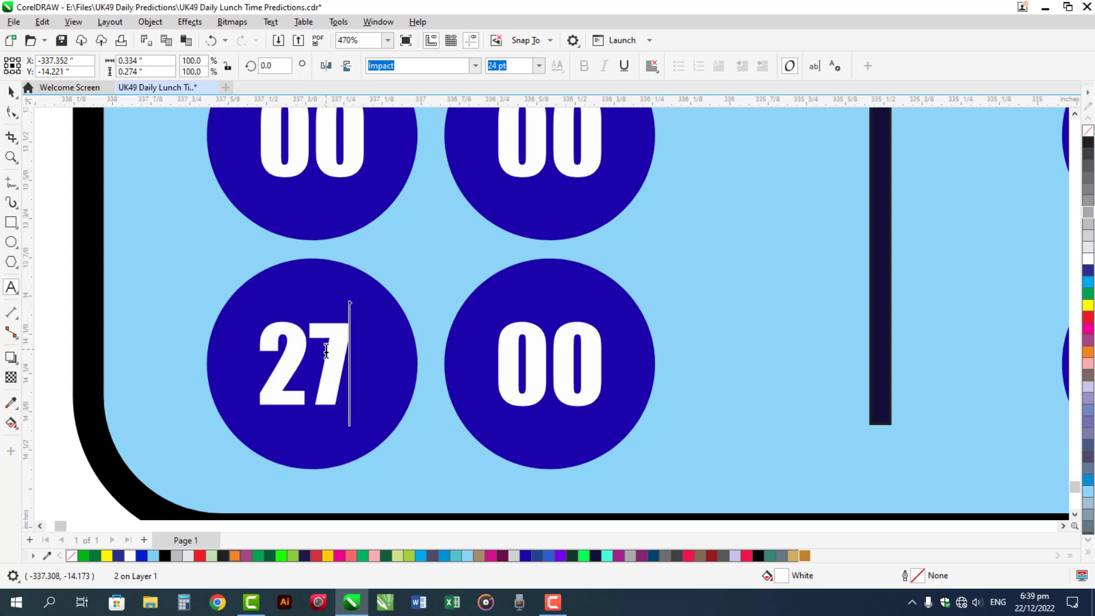
key(ctrl+space)
Replace the placeholder in the circle beside the 27 with 48.
click(541, 363)
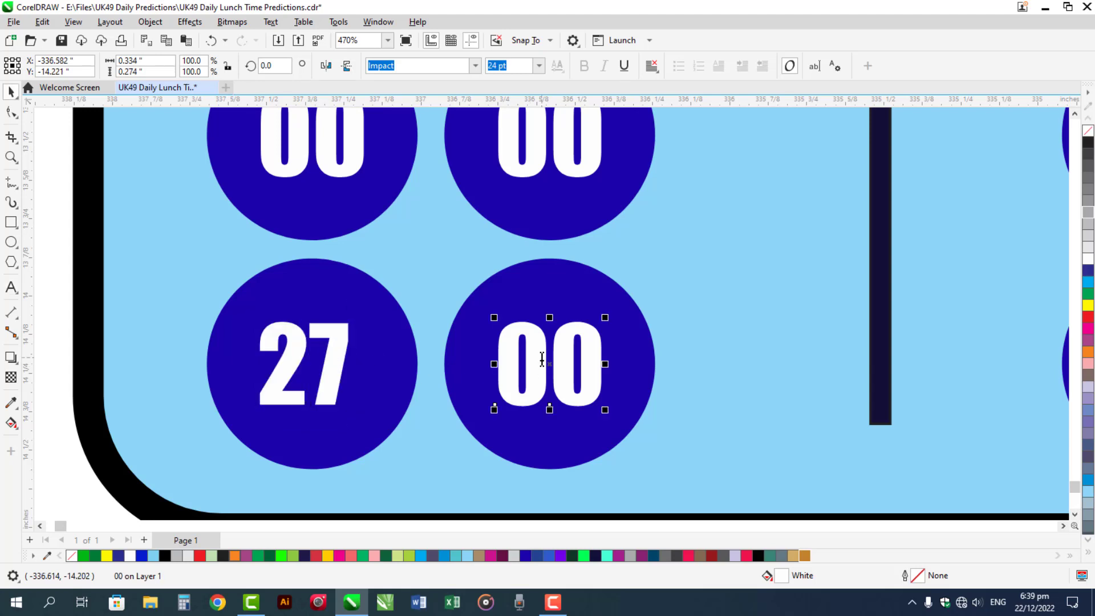
double_click(546, 361)
double_click(546, 362)
text(48)
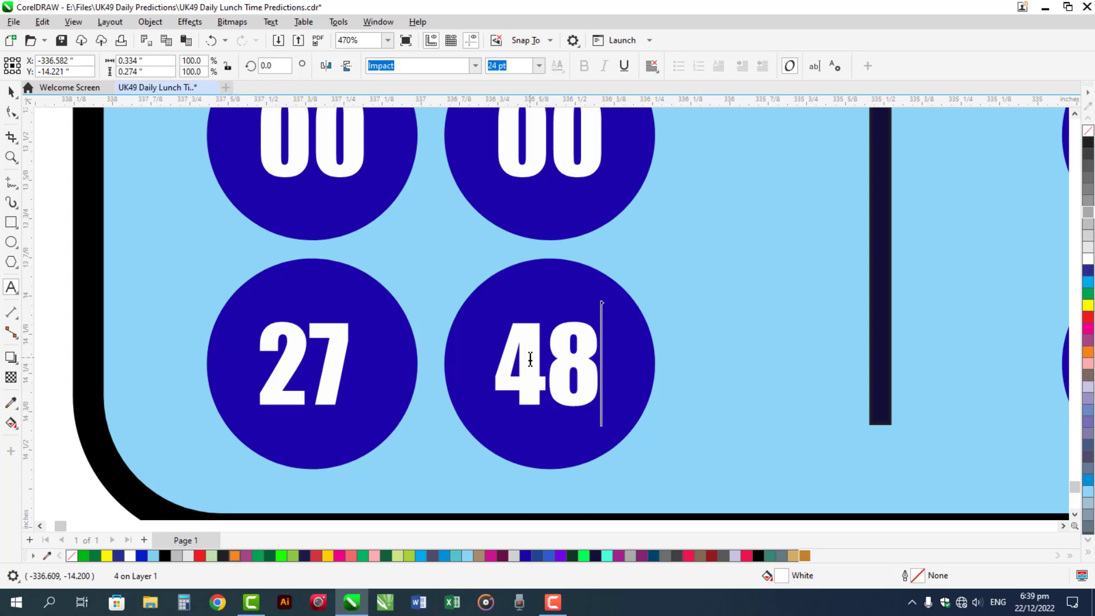
key(ctrl+space)
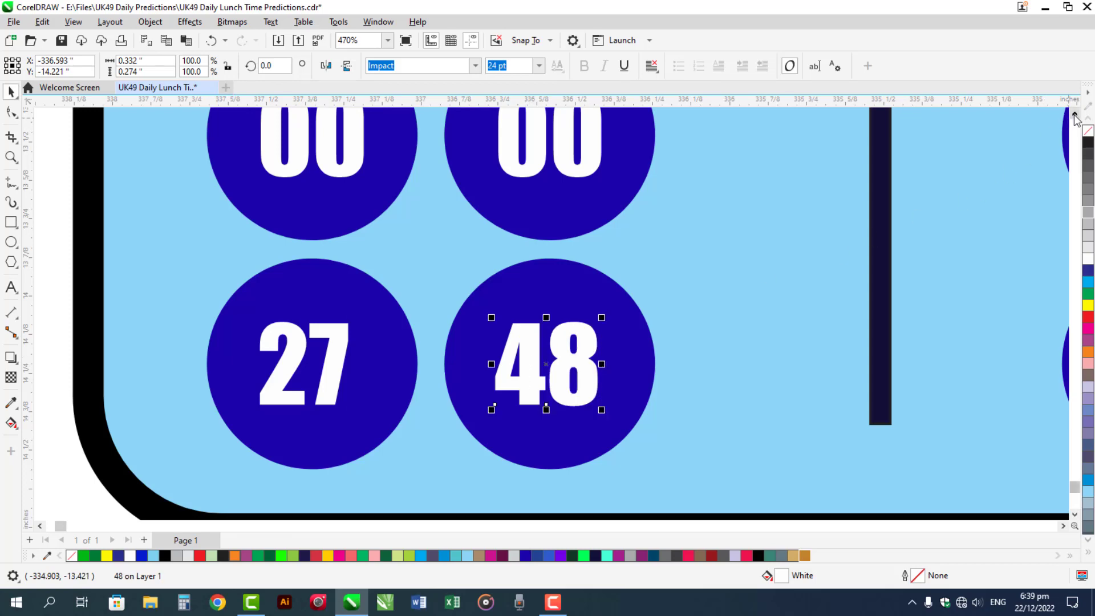
Set the first number of the pair above 27 and 48 in the left-hand DOUBLES group to 36.
click(1075, 116)
click(1074, 116)
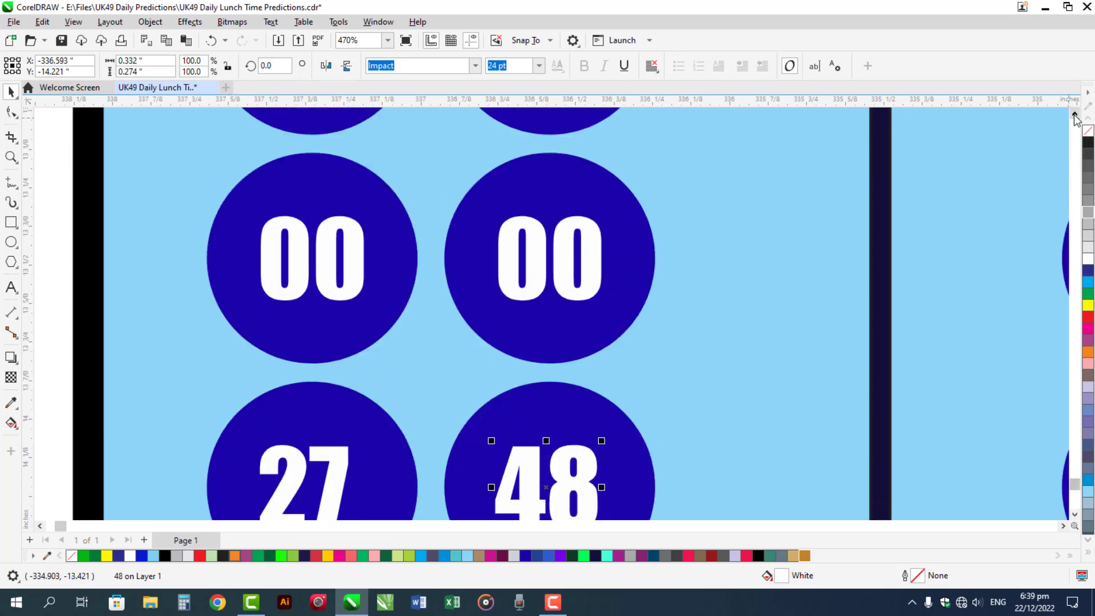
double_click(330, 252)
double_click(331, 248)
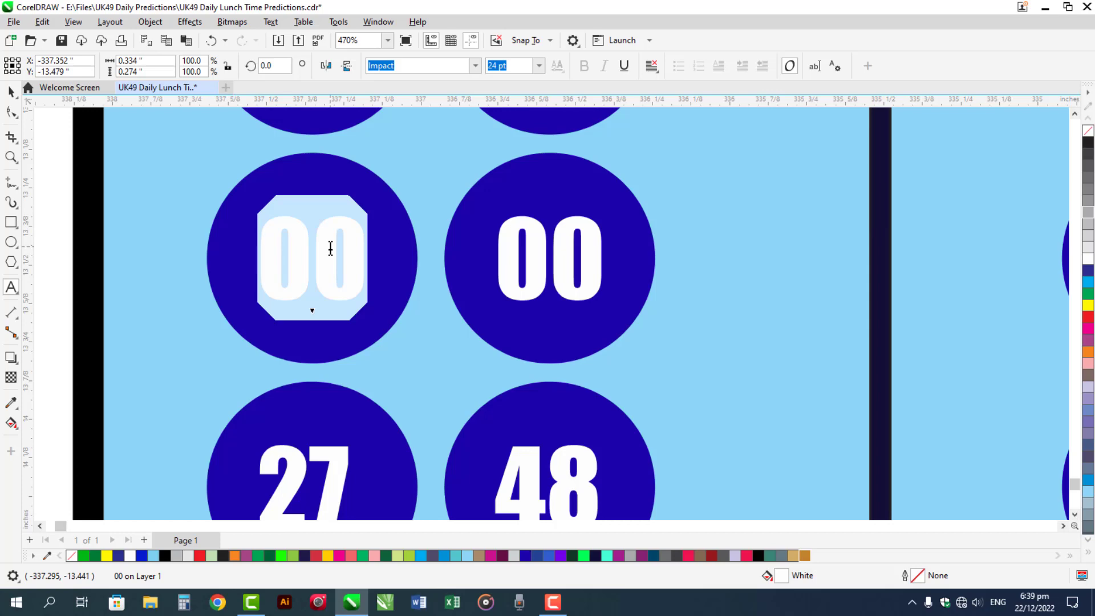
text(36)
key(Escape)
Replace the placeholder in the circle beside the 36 with 24.
double_click(505, 251)
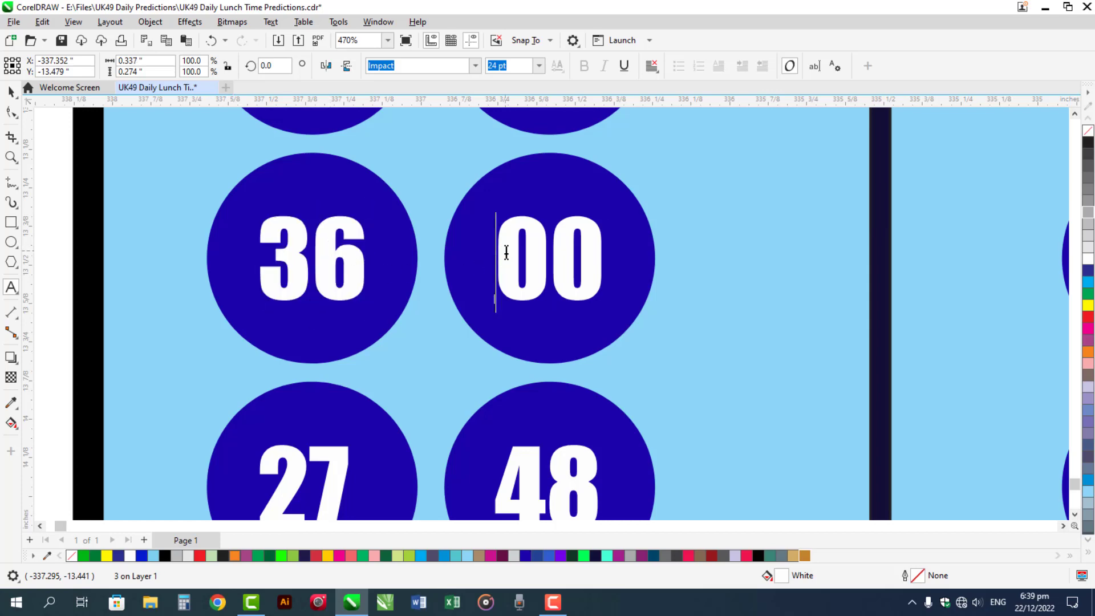
double_click(505, 251)
text(24)
key(Escape)
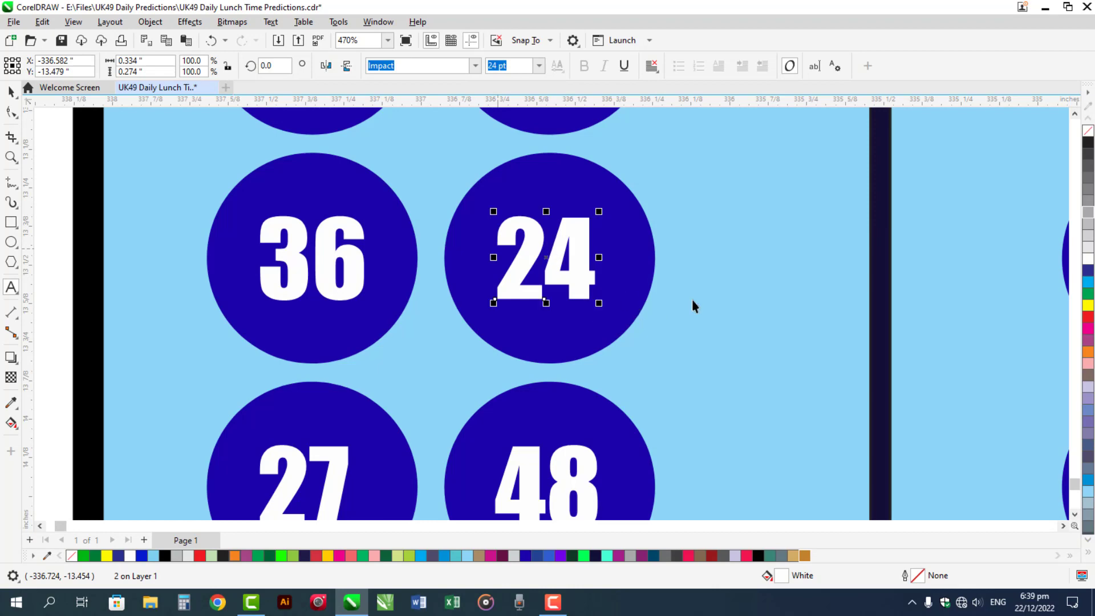
Set the first number of the pair above 36 and 24 in the left-hand DOUBLES group to 43.
click(1074, 115)
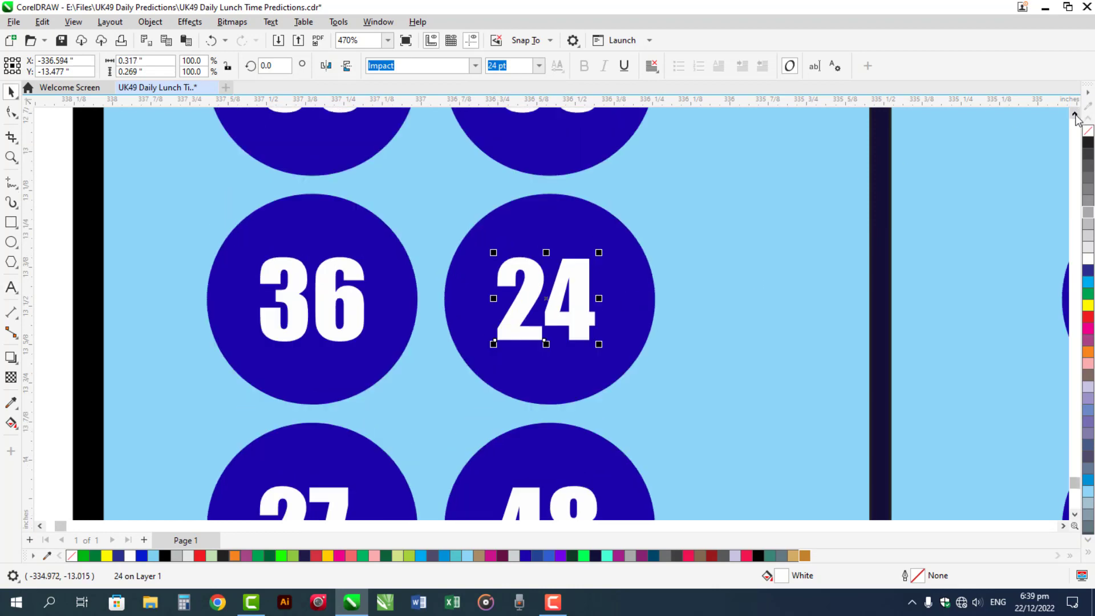
click(1074, 115)
click(1075, 114)
click(1075, 114)
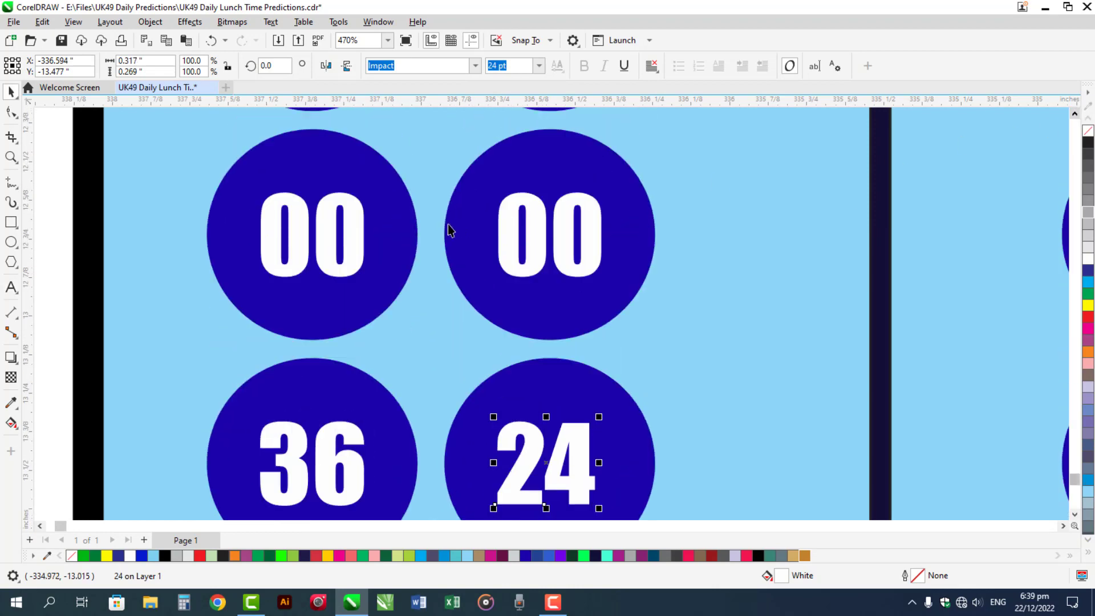
double_click(360, 232)
double_click(360, 232)
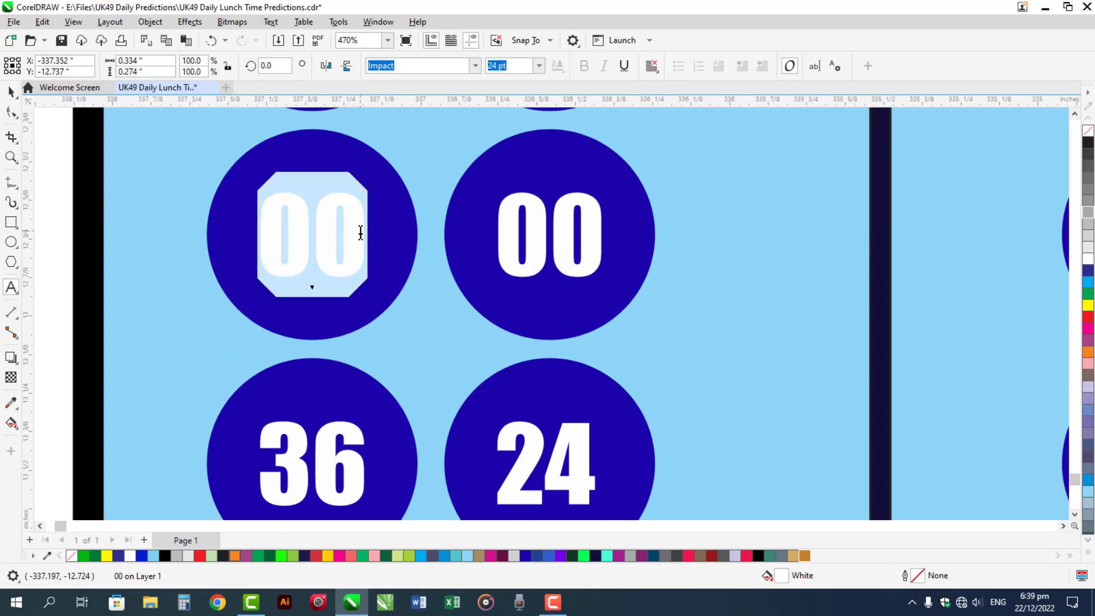
text(43)
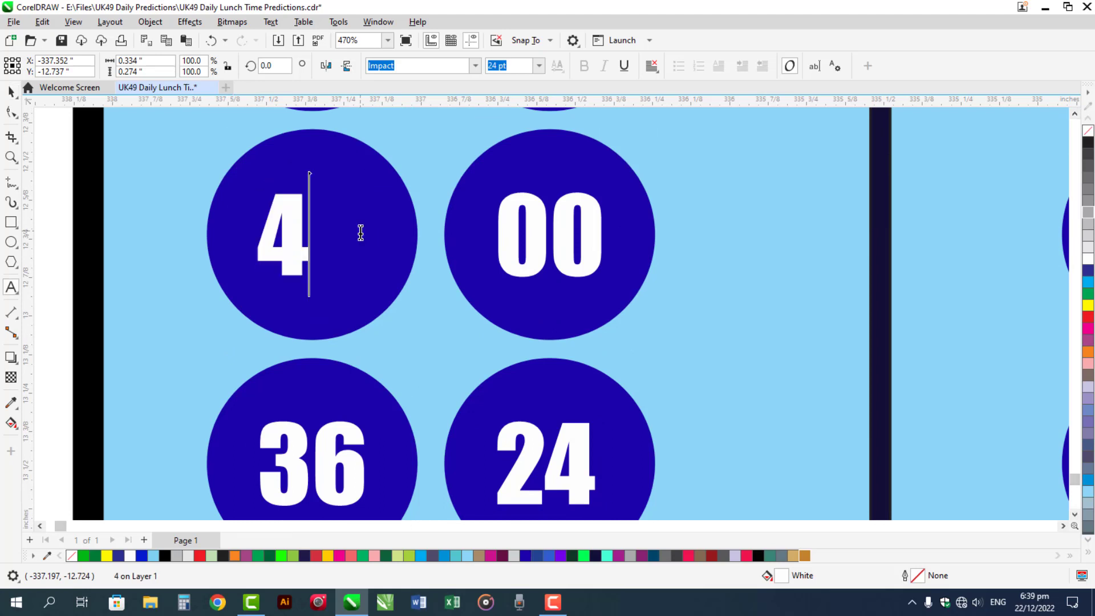
Replace the placeholder in the circle beside the 43 with 38.
click(536, 227)
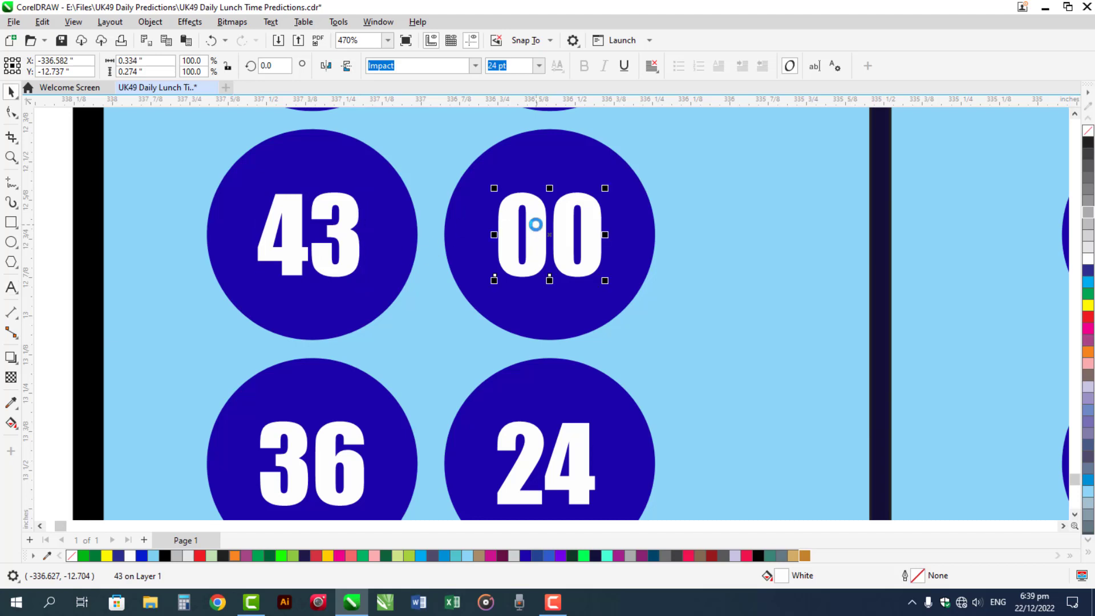
double_click(537, 227)
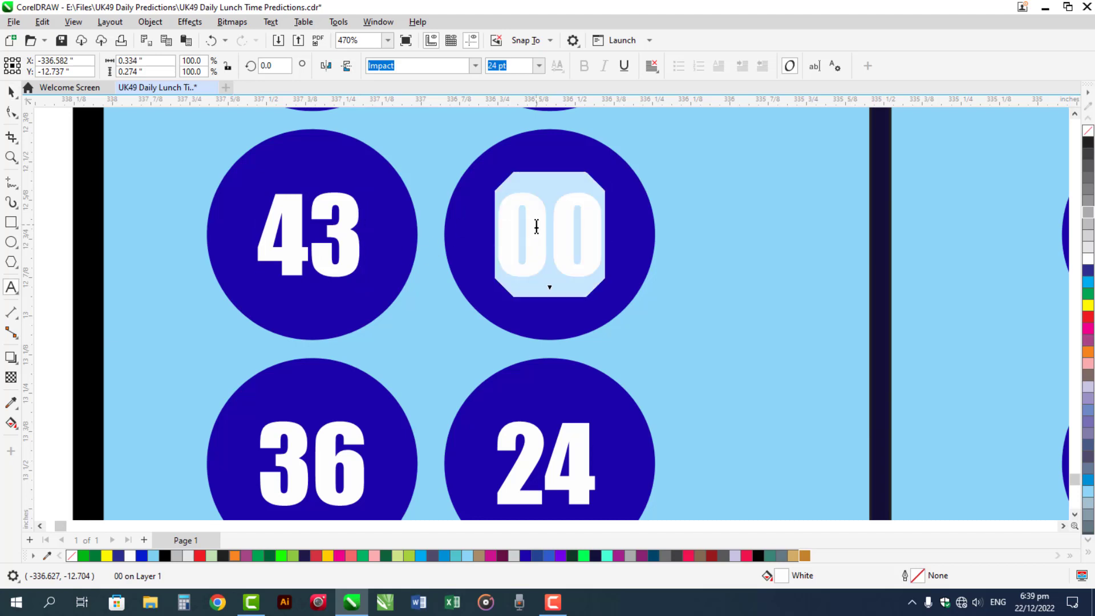
text(38)
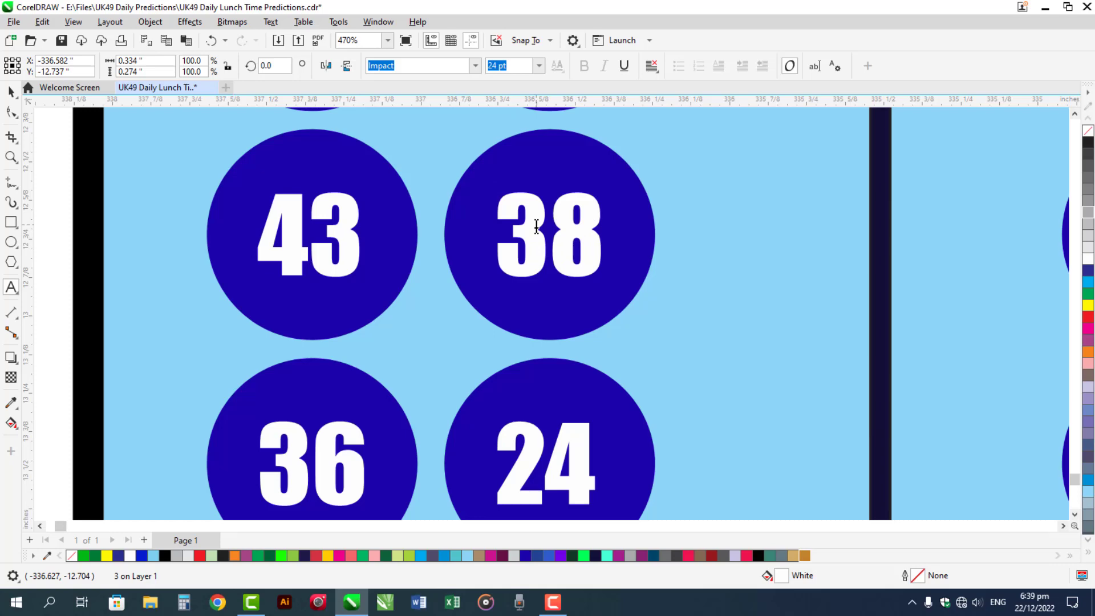
key(Escape)
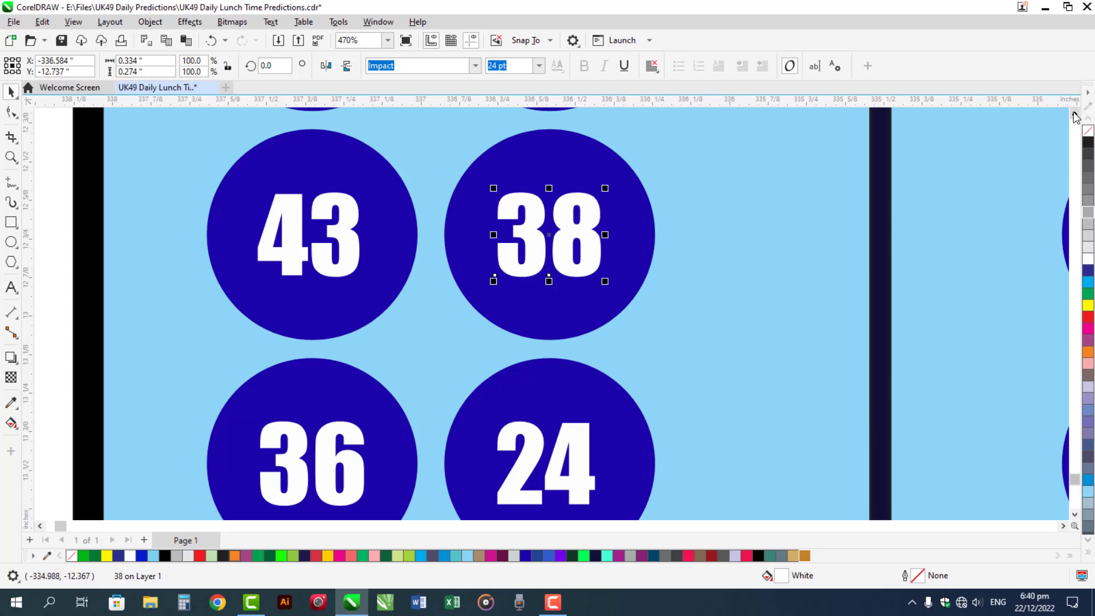
click(1075, 114)
click(1075, 114)
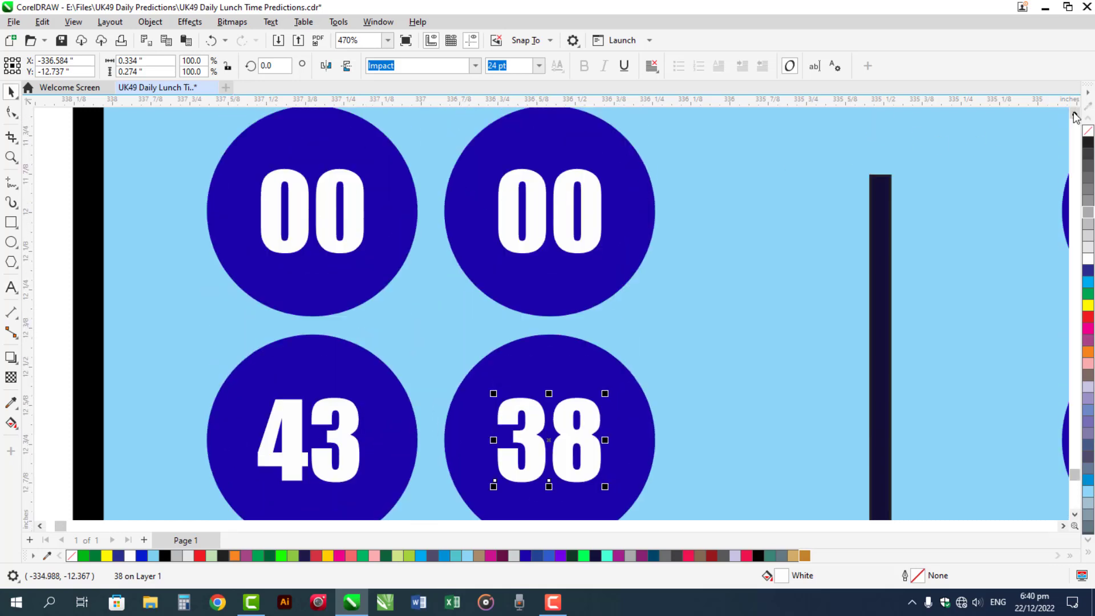
Set the first number of the pair above 43 and 38 in the left-hand DOUBLES group to 41.
double_click(363, 210)
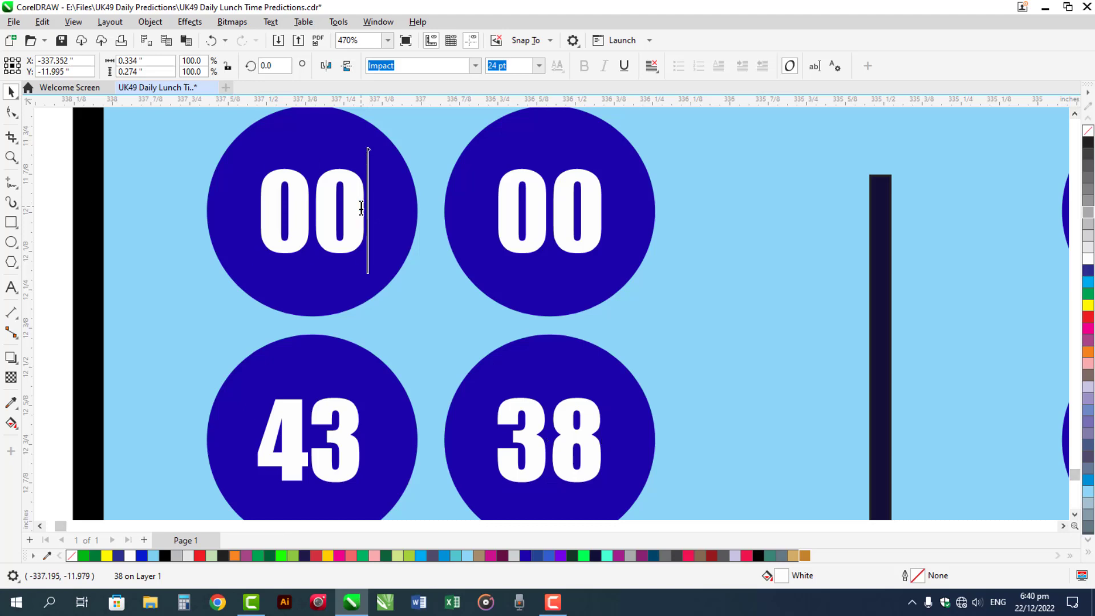
key(ctrl+a)
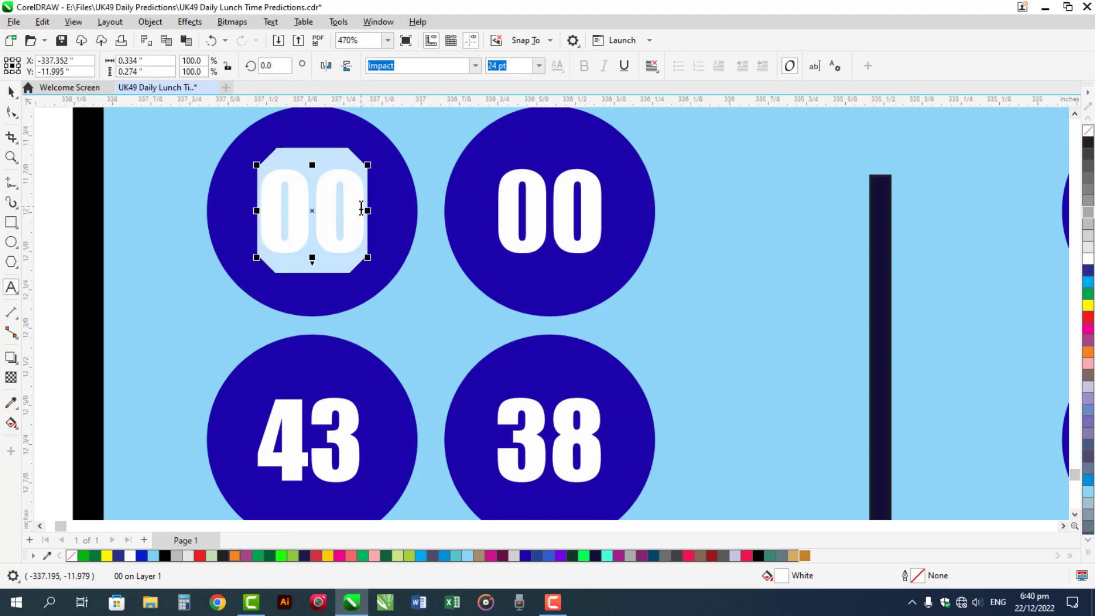
text(41)
key(Escape)
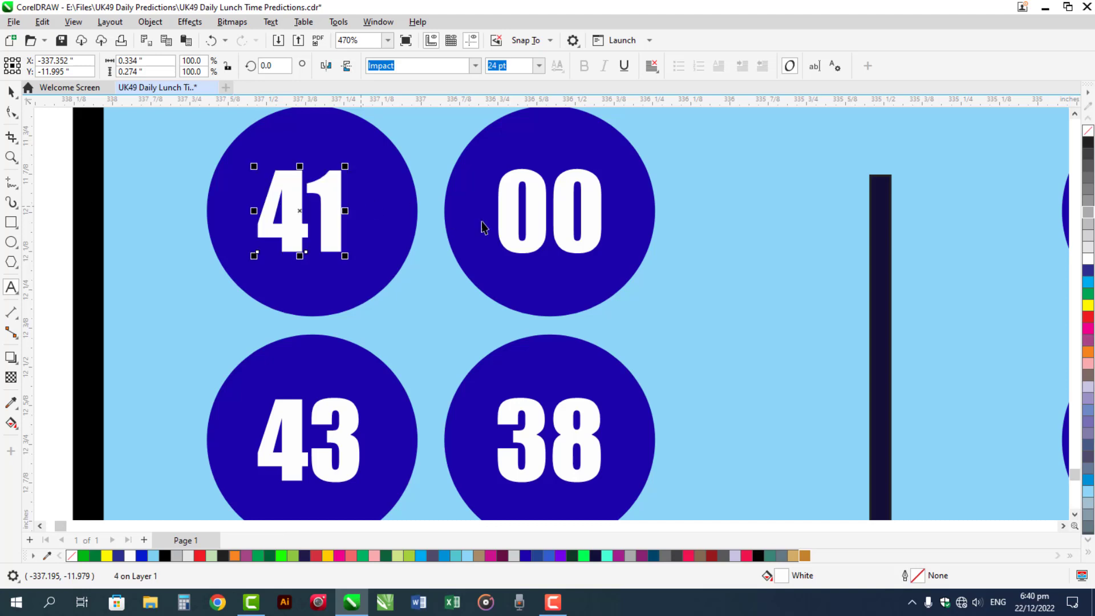
Replace the placeholder in the circle beside the 41 with 37.
double_click(563, 211)
key(ctrl+a)
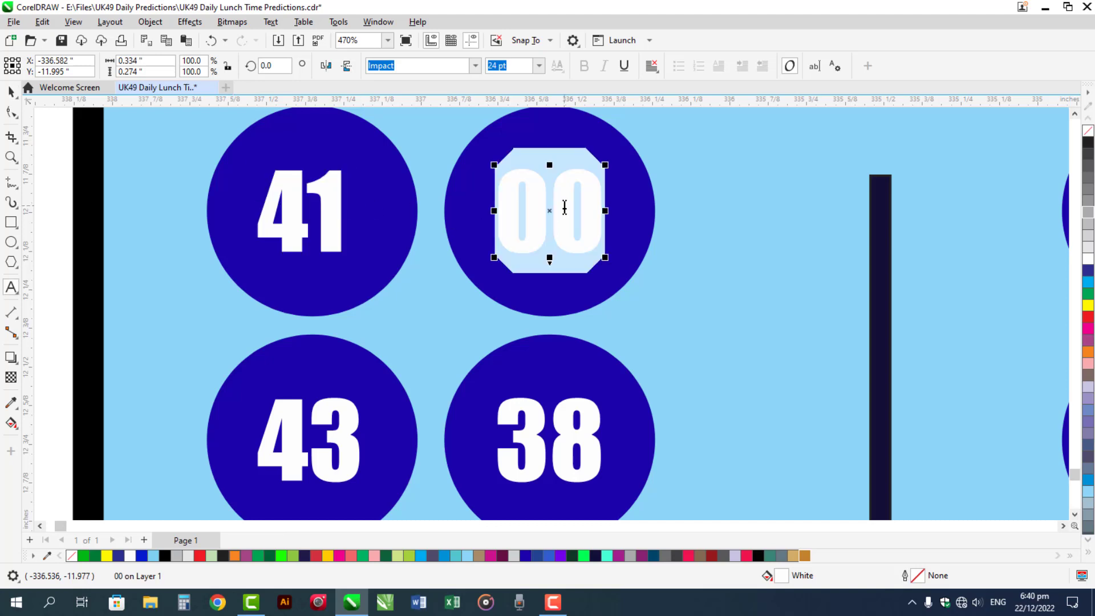
text(37)
key(Escape)
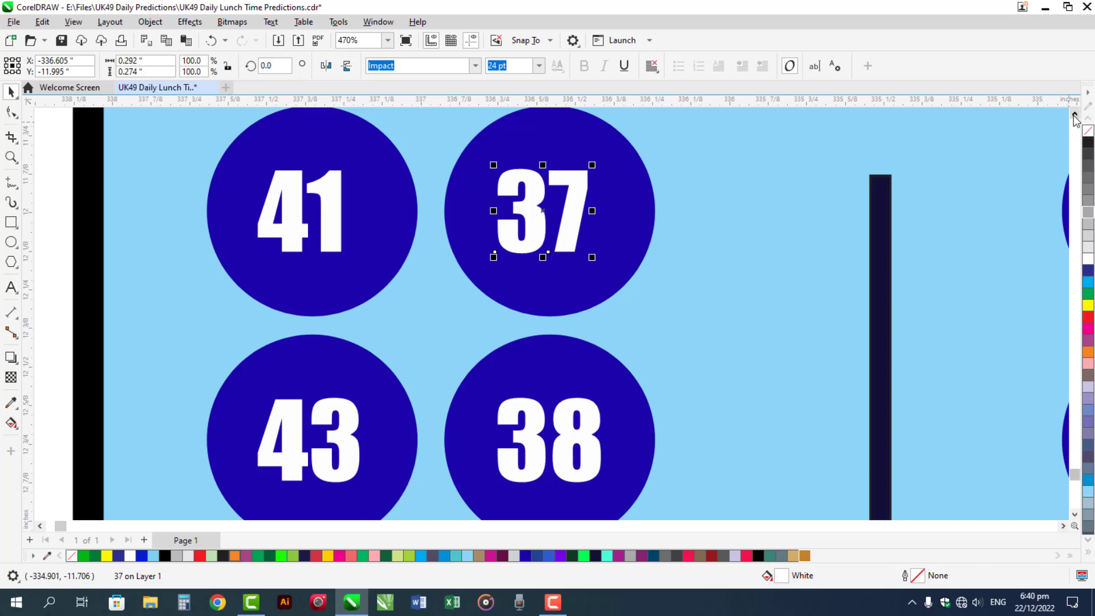
Centre the 41 and the 37 horizontally in their DOUBLES circles and fill both circles red.
scroll(521, 283, up, 2)
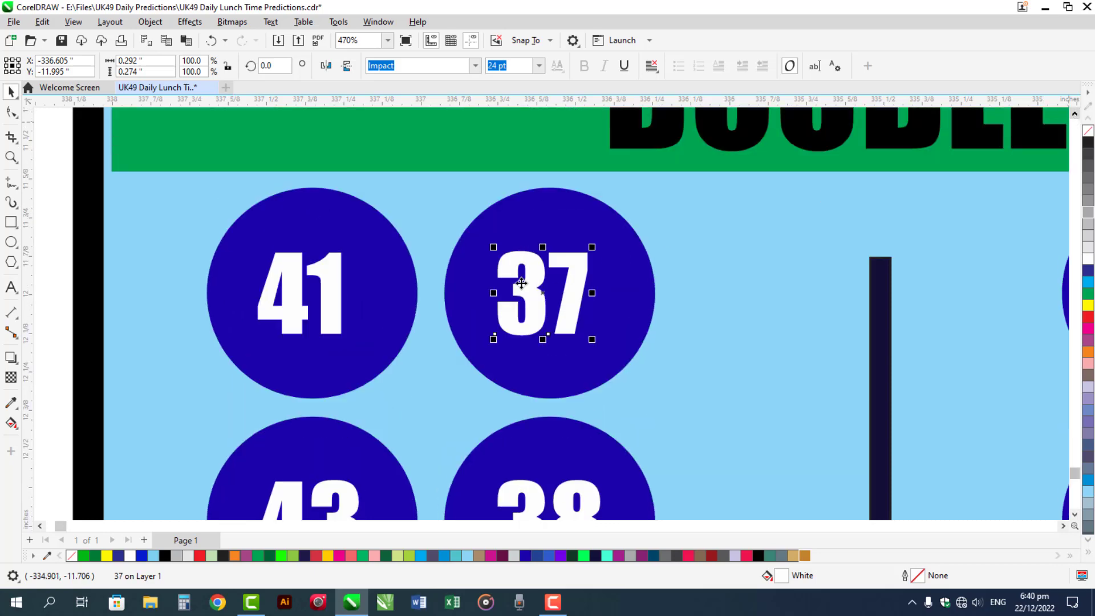
click(339, 326)
shift+click(364, 343)
key(c)
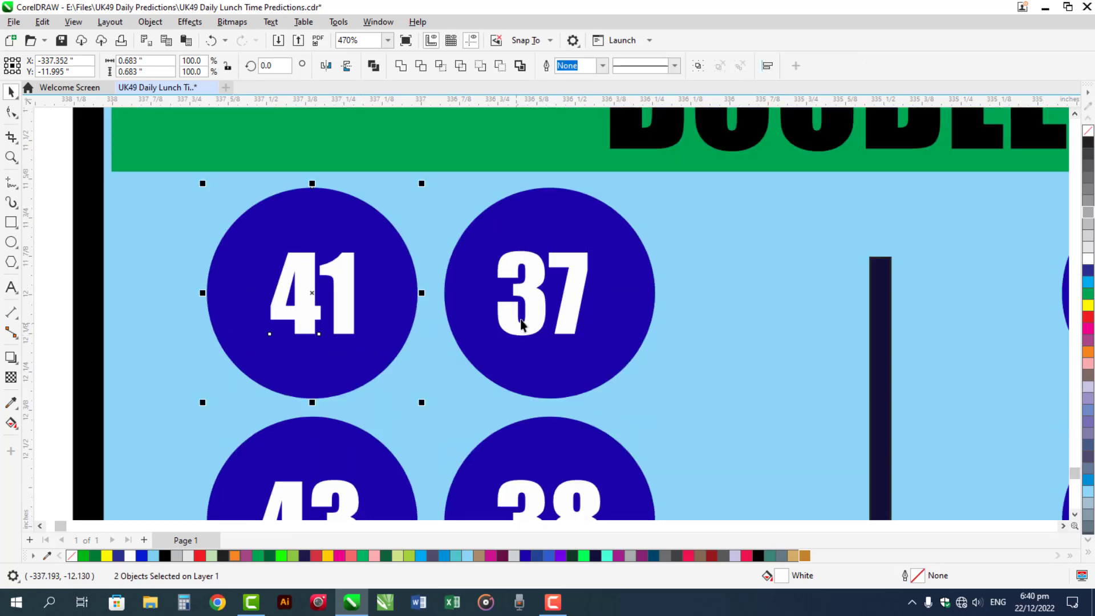
click(525, 314)
shift+click(539, 325)
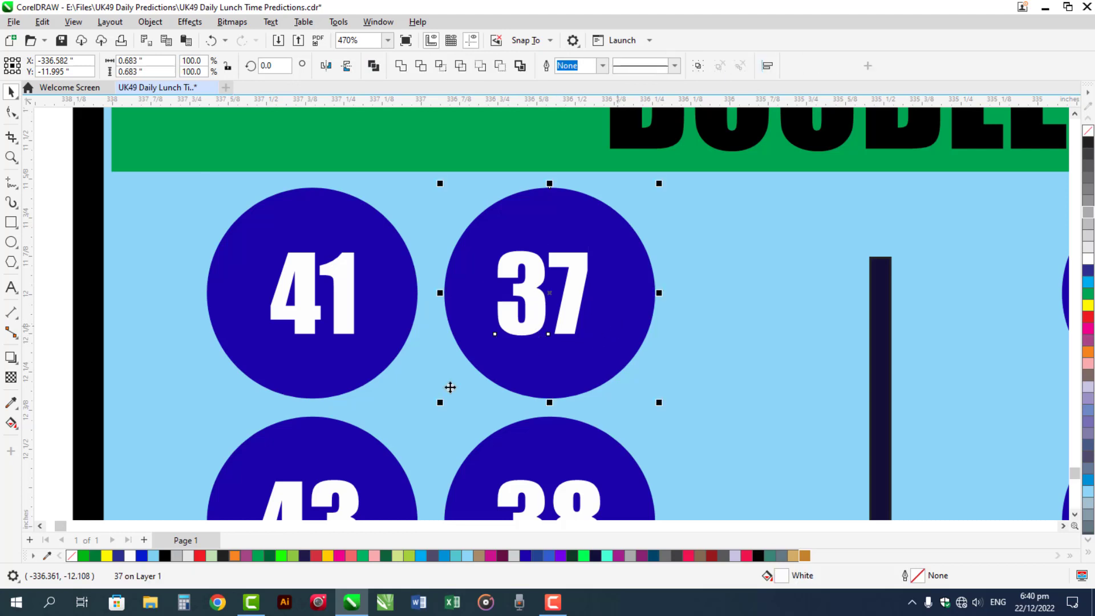
key(c)
shift+click(256, 374)
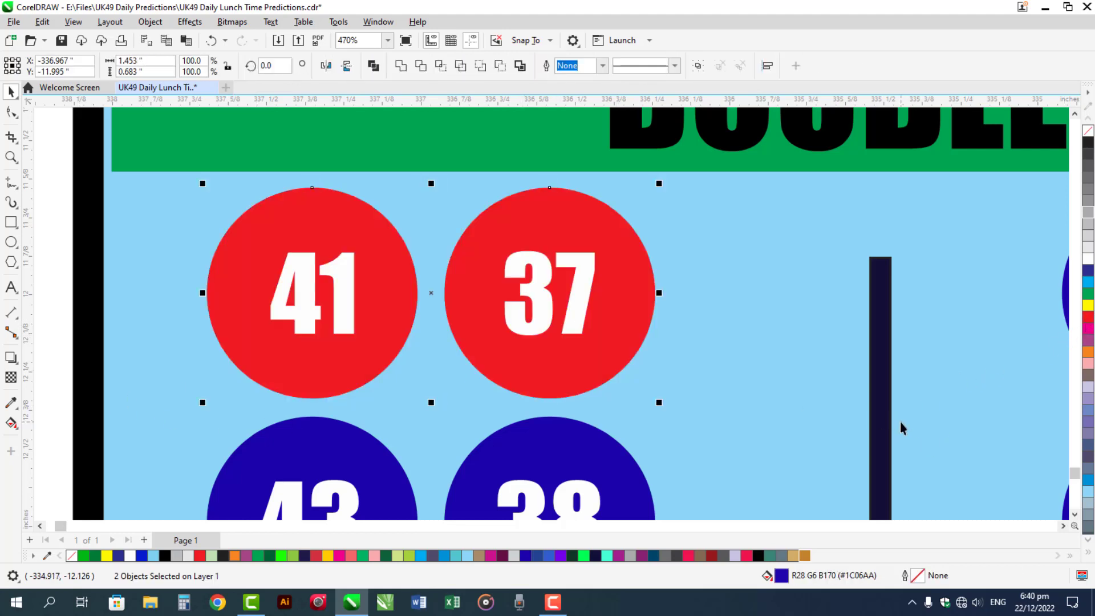
Fill the circles behind 24 and 48 in the left-hand DOUBLES group red.
click(1075, 514)
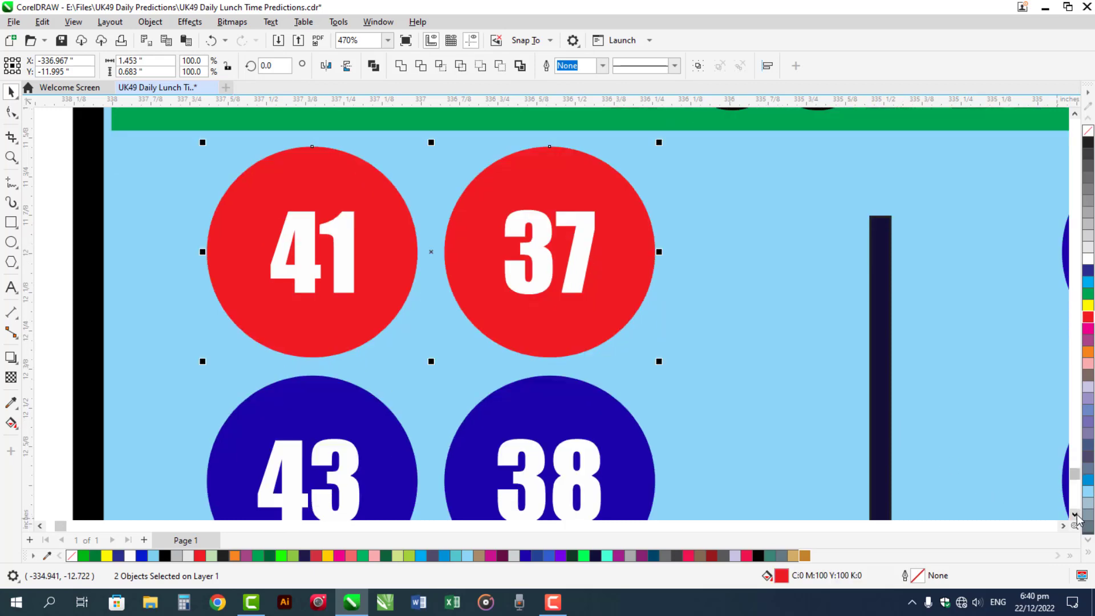
click(1075, 514)
click(1075, 515)
click(1075, 514)
click(1075, 514)
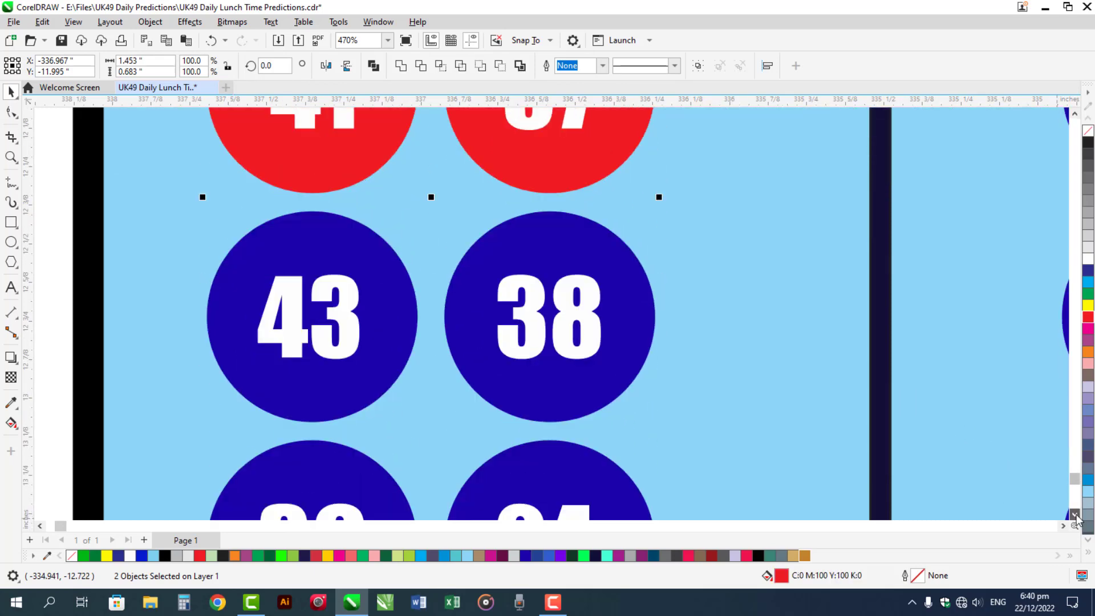
click(1075, 515)
click(1075, 514)
click(1075, 515)
click(1075, 514)
click(1075, 515)
click(1075, 515)
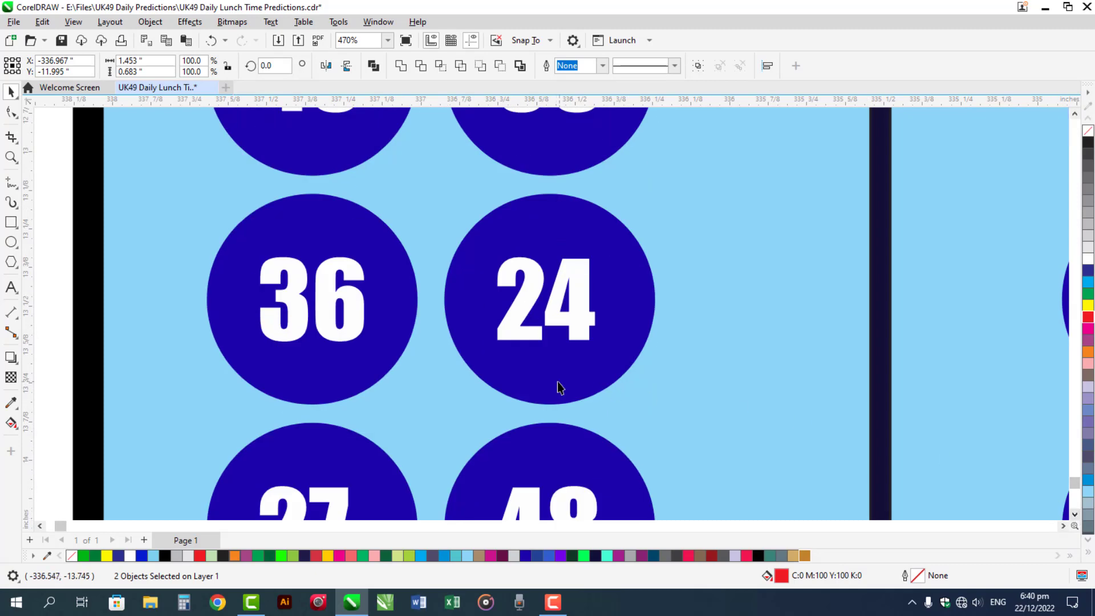
click(556, 387)
click(1074, 515)
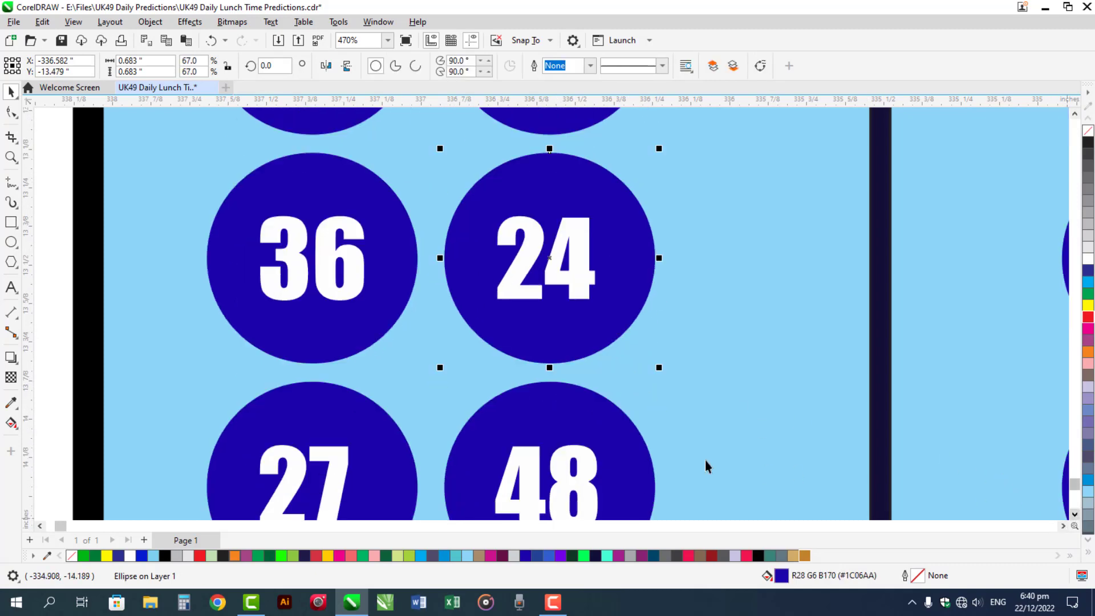
shift+click(630, 477)
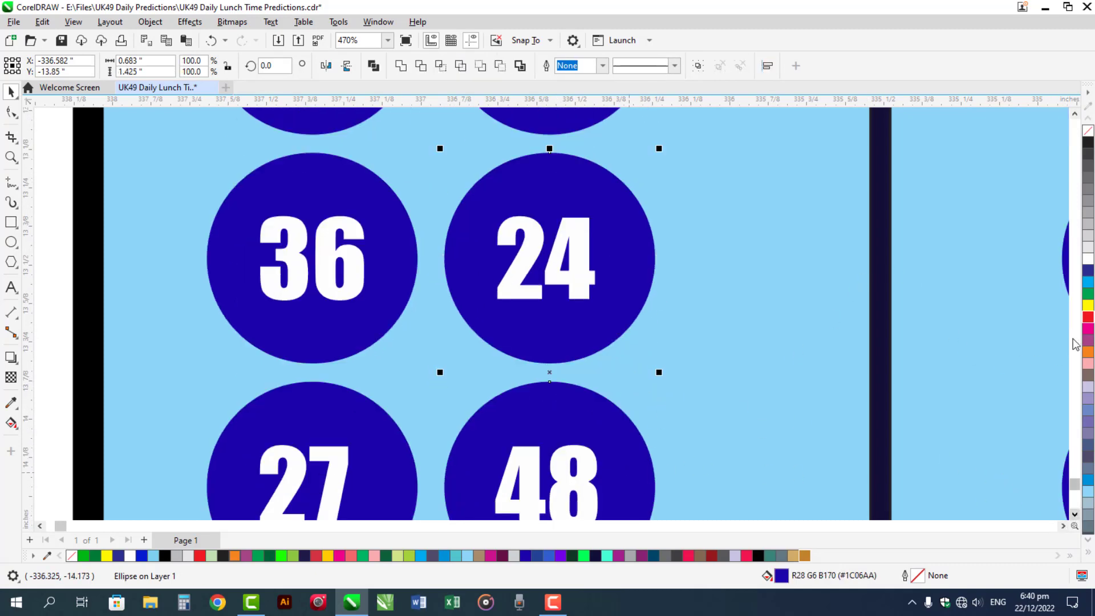
click(1087, 318)
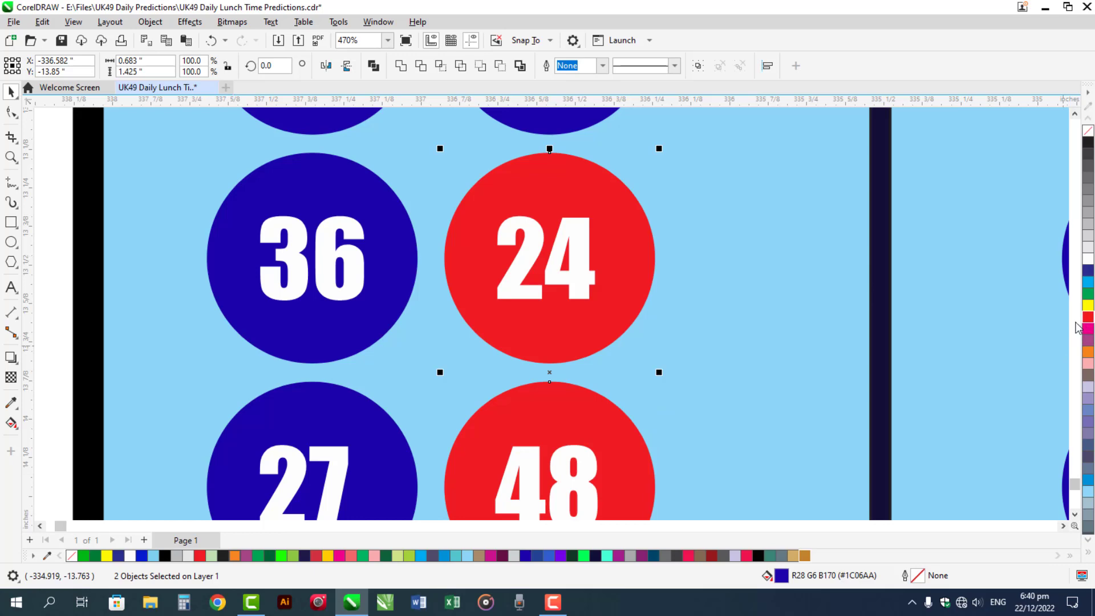
Fill the circles behind 7 and 13 in the right-hand DOUBLES group red.
click(357, 420)
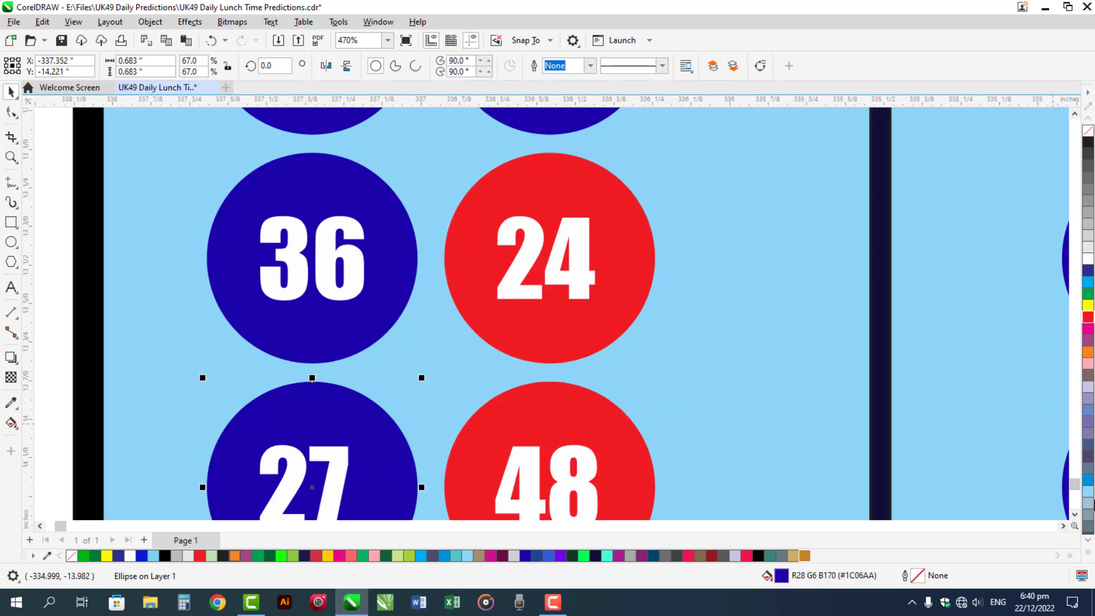
click(1074, 515)
click(1074, 515)
click(1075, 515)
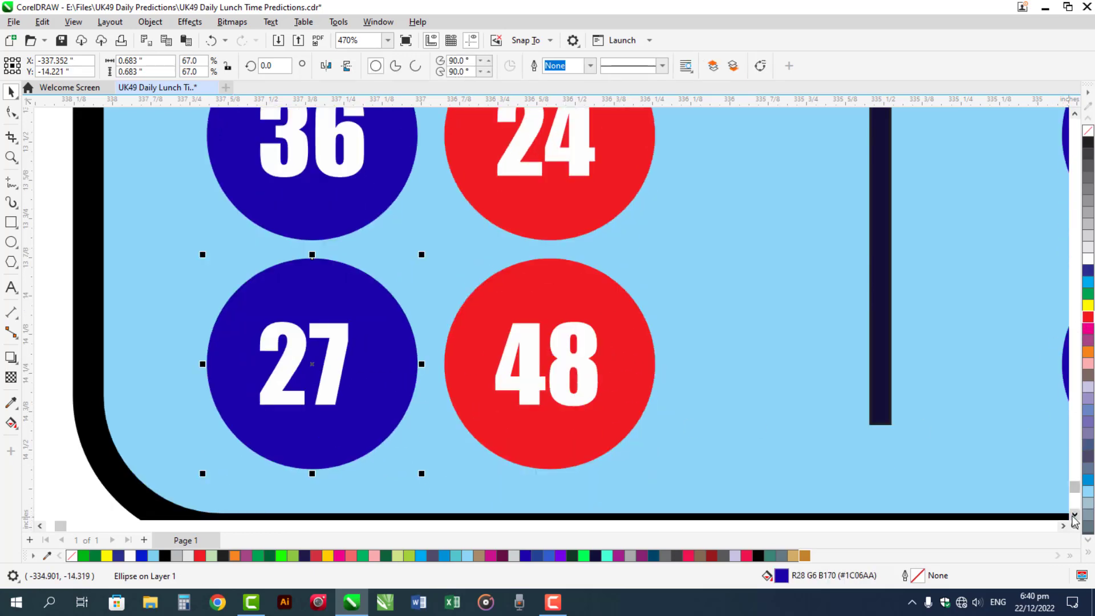
click(1063, 526)
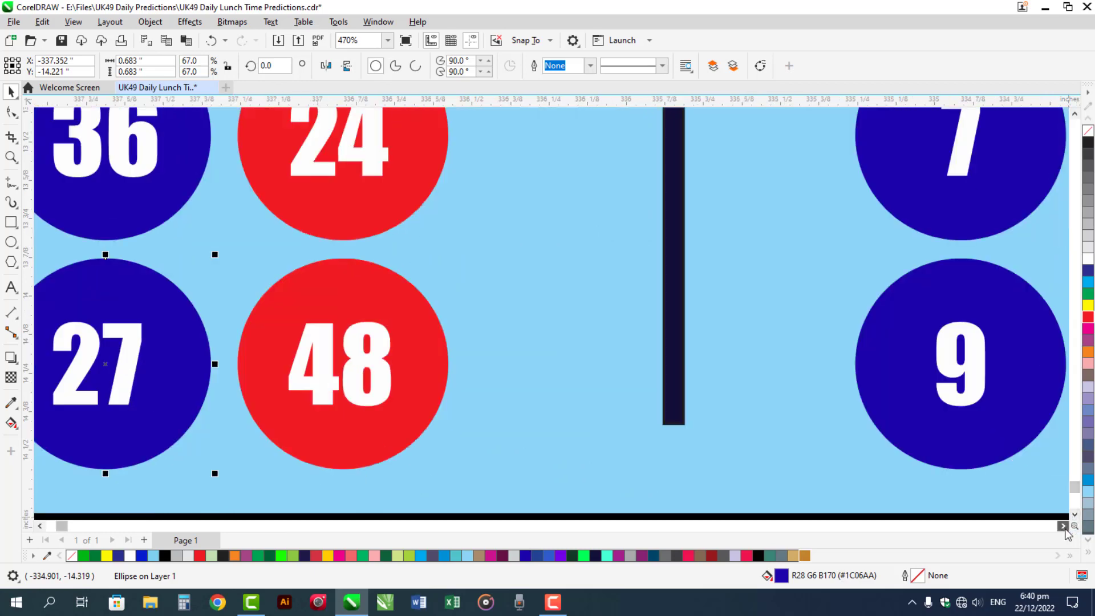
click(1062, 526)
click(1063, 525)
click(1063, 525)
click(1062, 526)
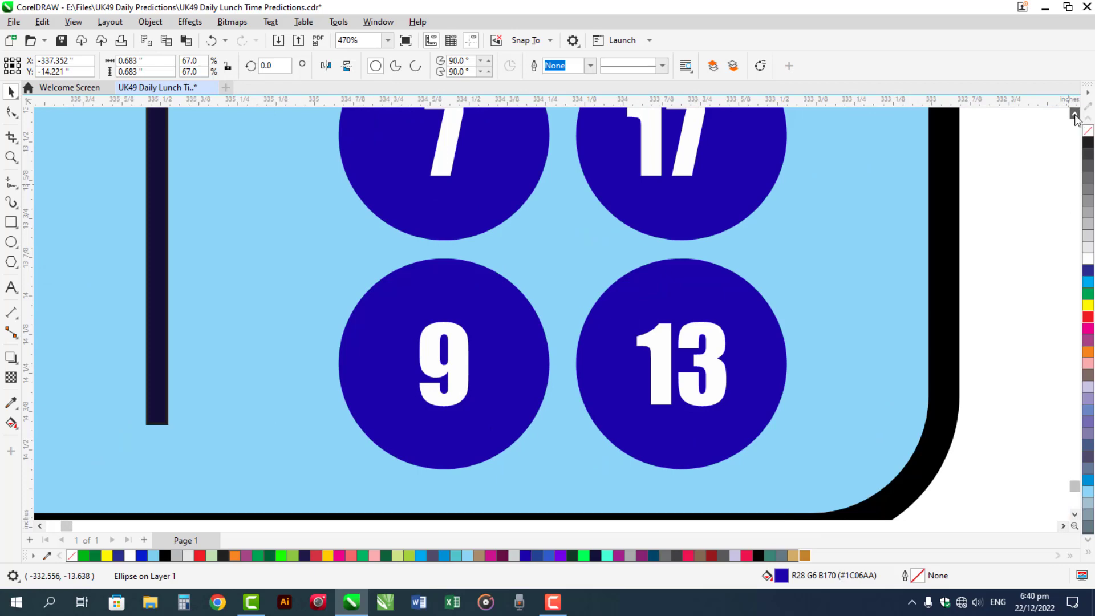
scroll(826, 285, up, 2)
click(749, 393)
shift+click(511, 277)
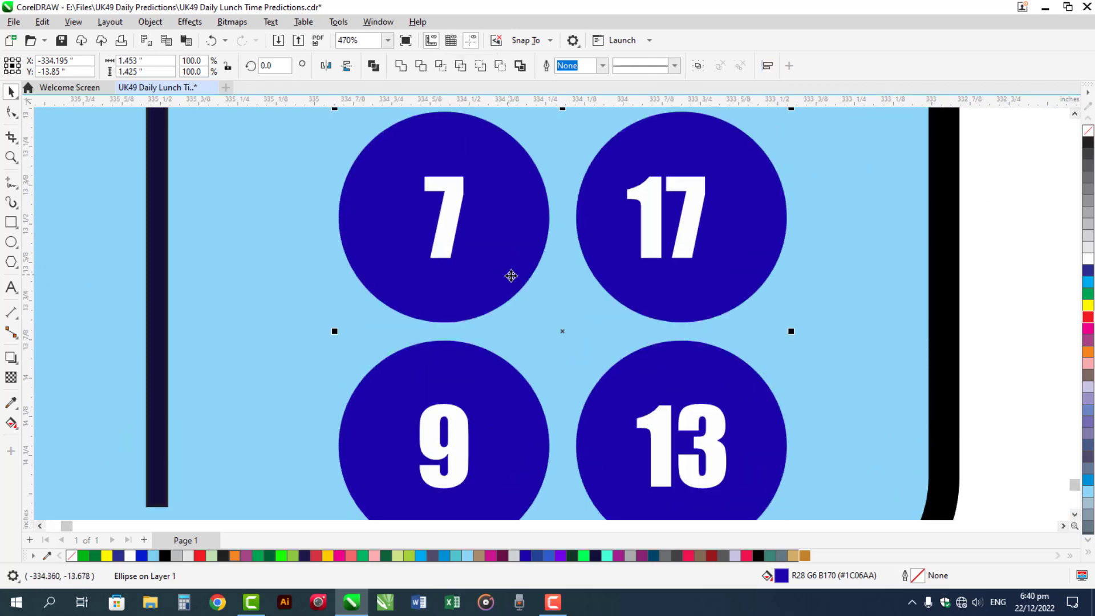
click(1087, 318)
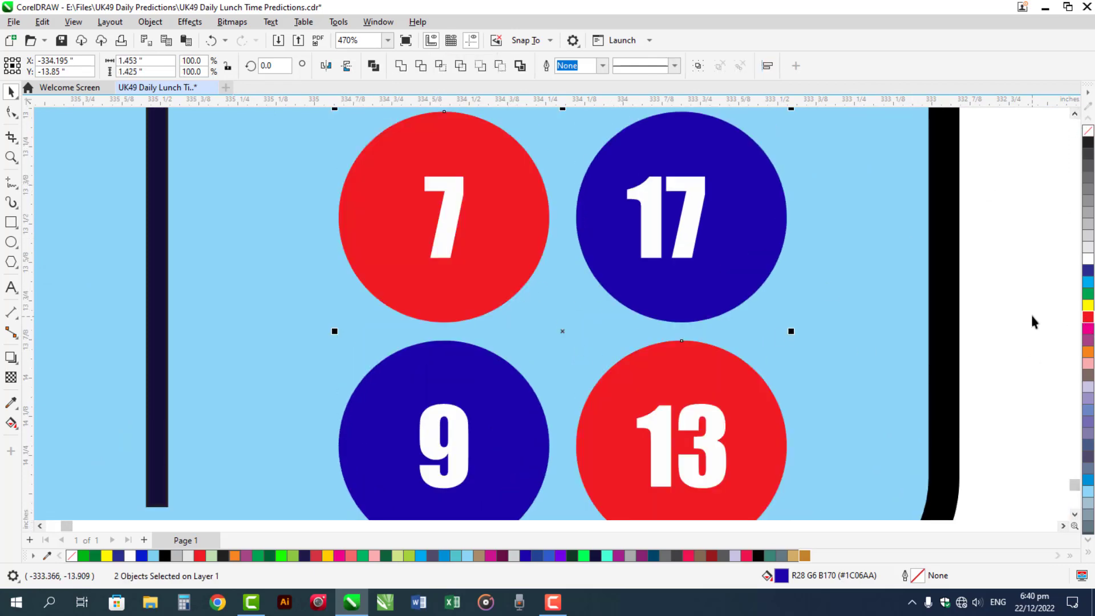
click(1032, 317)
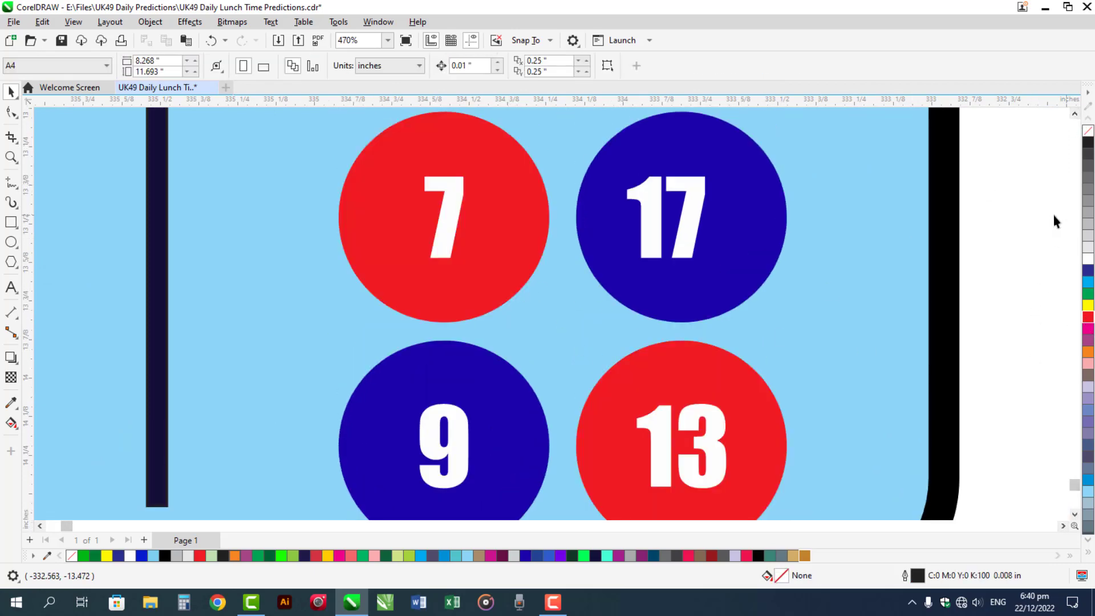
Fill the circles behind 5 and 15 in the right-hand DOUBLES group red.
click(1075, 116)
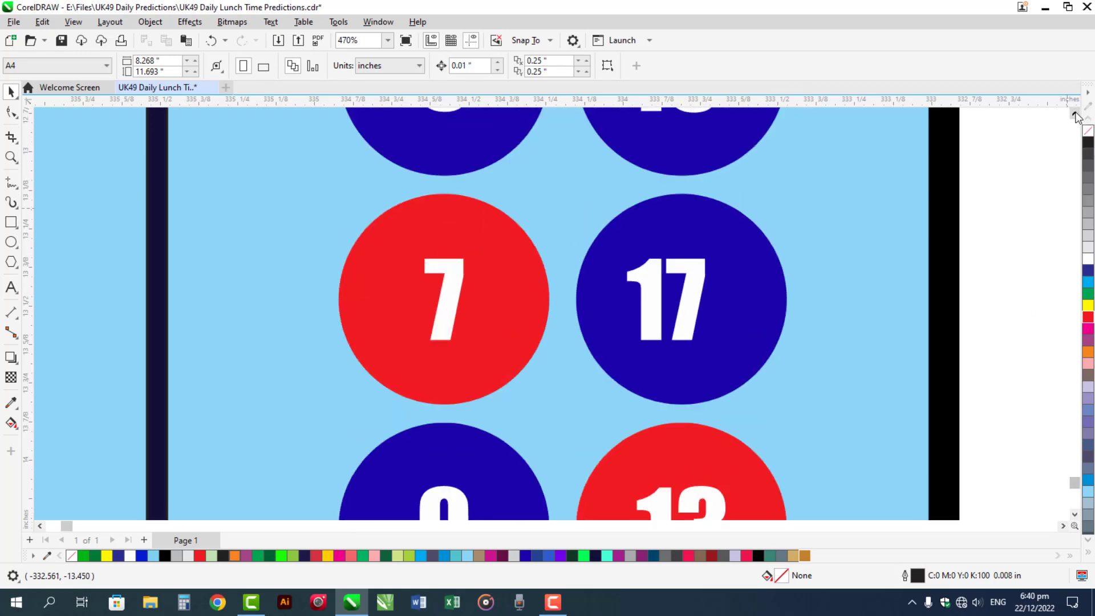
click(1075, 116)
click(1076, 116)
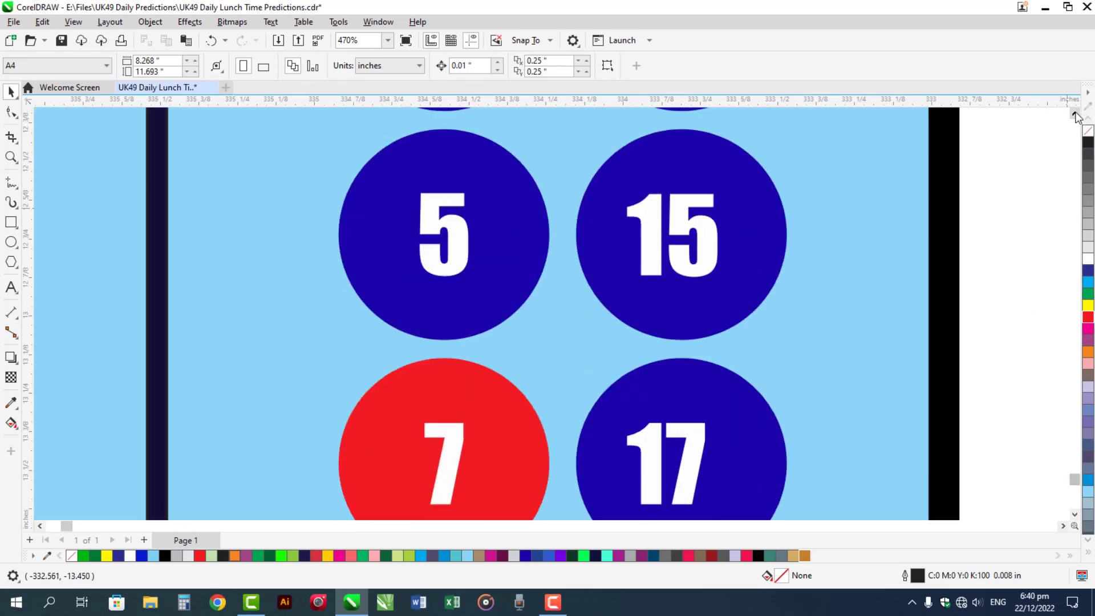
click(1075, 116)
click(1075, 116)
click(1076, 116)
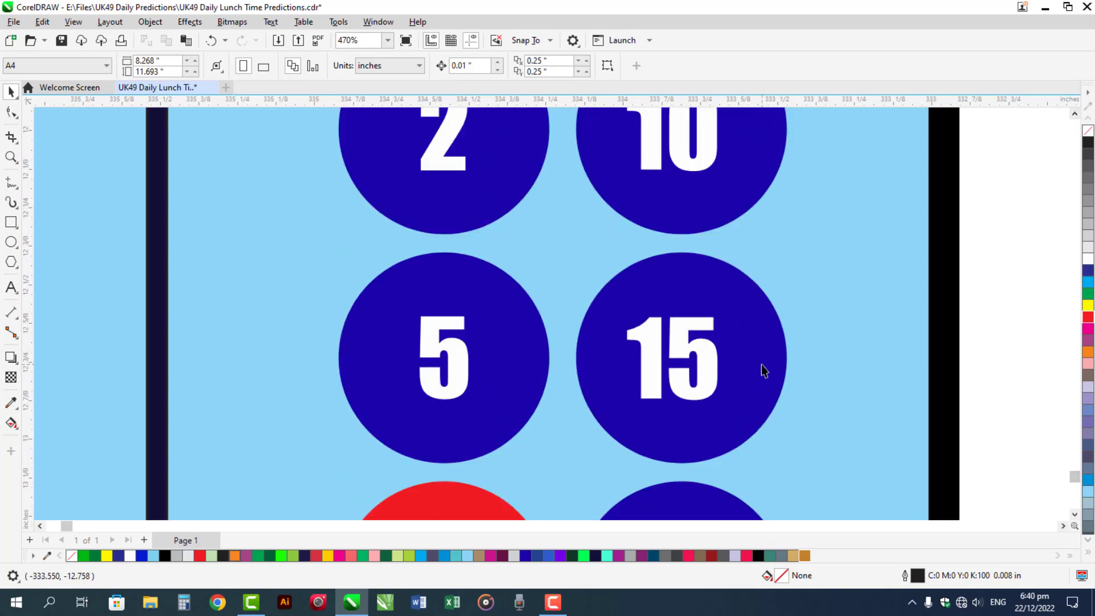
click(742, 396)
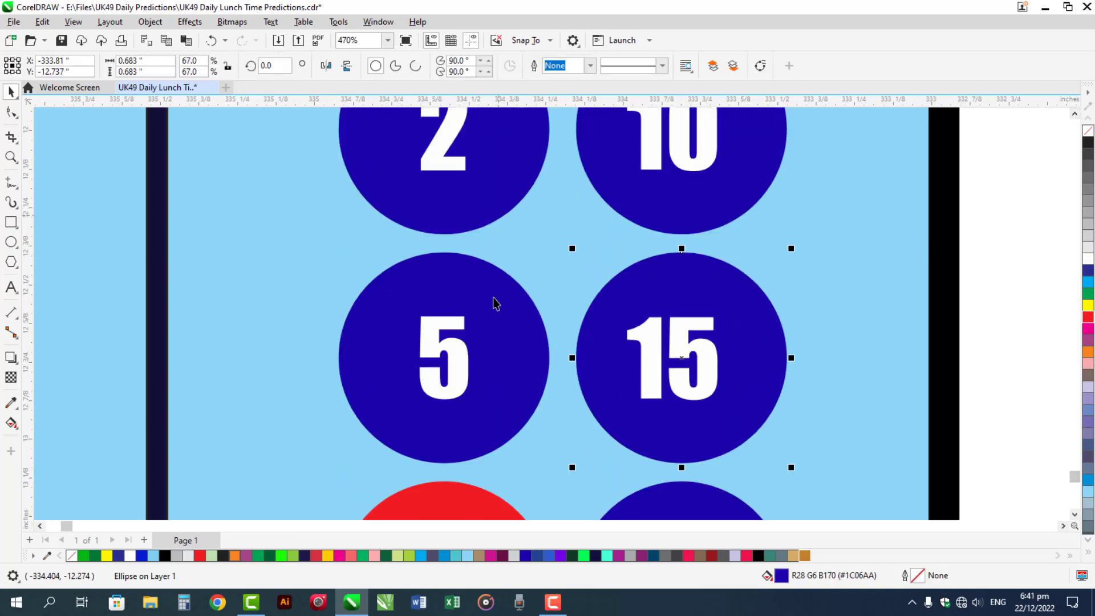
shift+click(494, 306)
click(1088, 318)
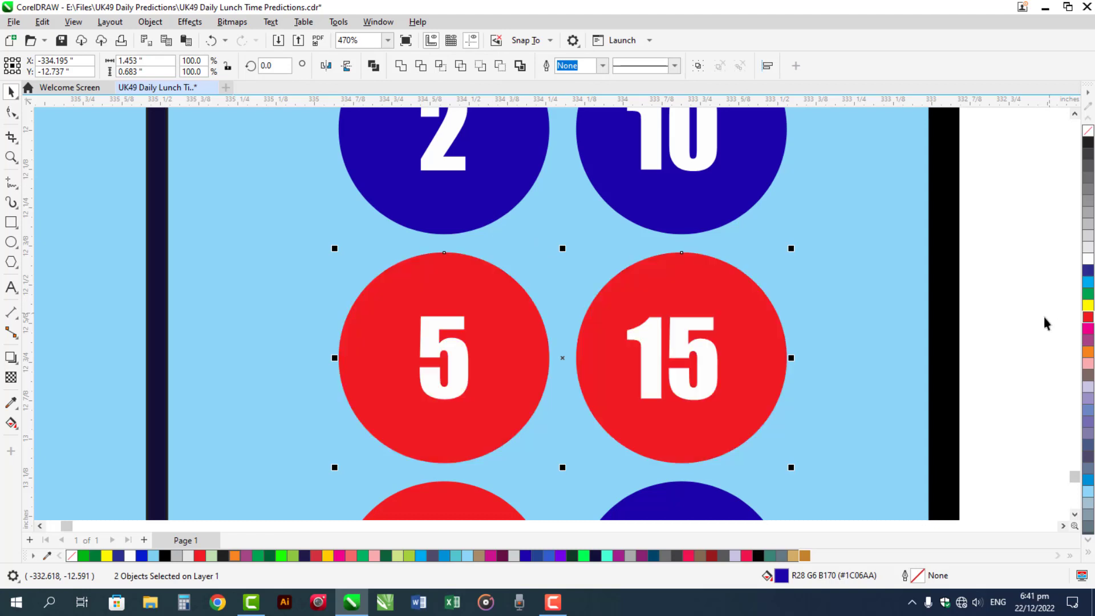
click(1002, 255)
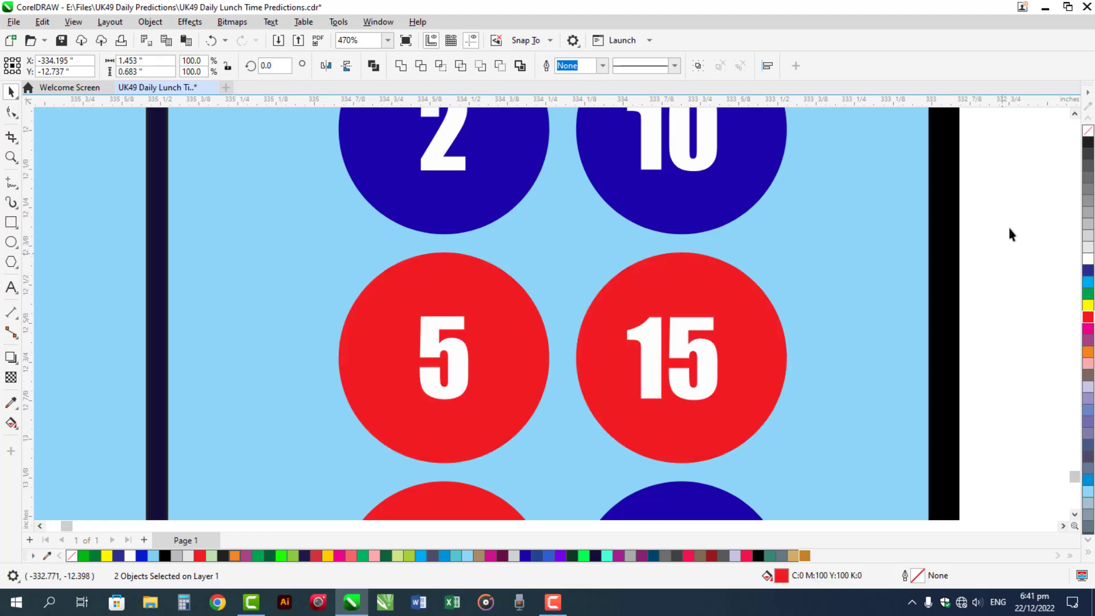
Colour the numbers 17, 24 and 36 in the lunchtime bonuses row red.
click(1074, 117)
click(1075, 117)
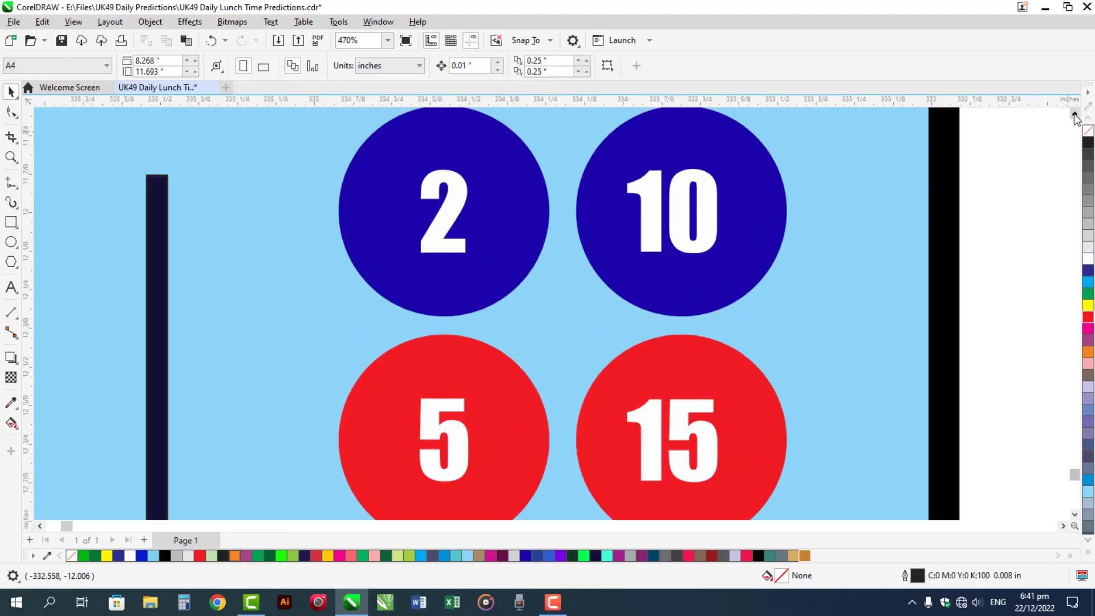
click(1075, 117)
click(1075, 117)
click(1075, 117)
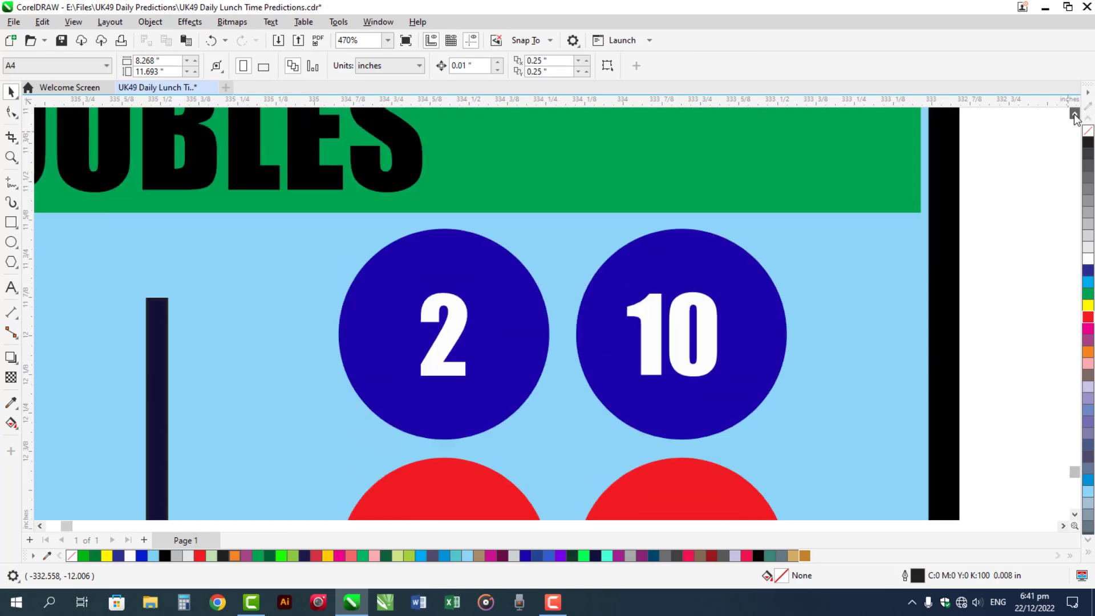
click(1074, 117)
click(1075, 117)
click(1075, 117)
click(1075, 117)
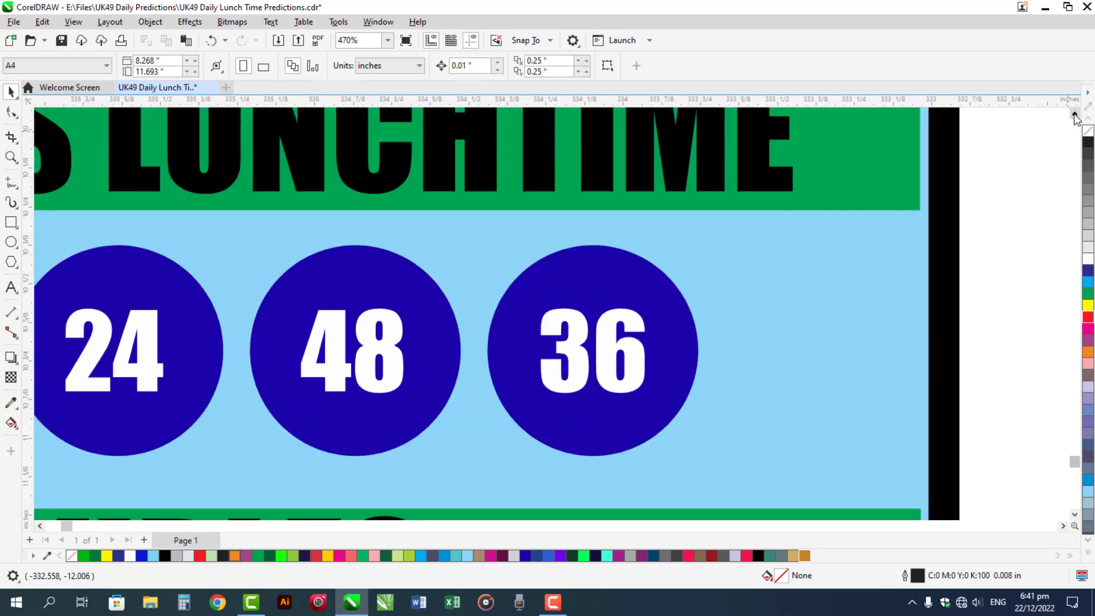
scroll(679, 325, down, 1)
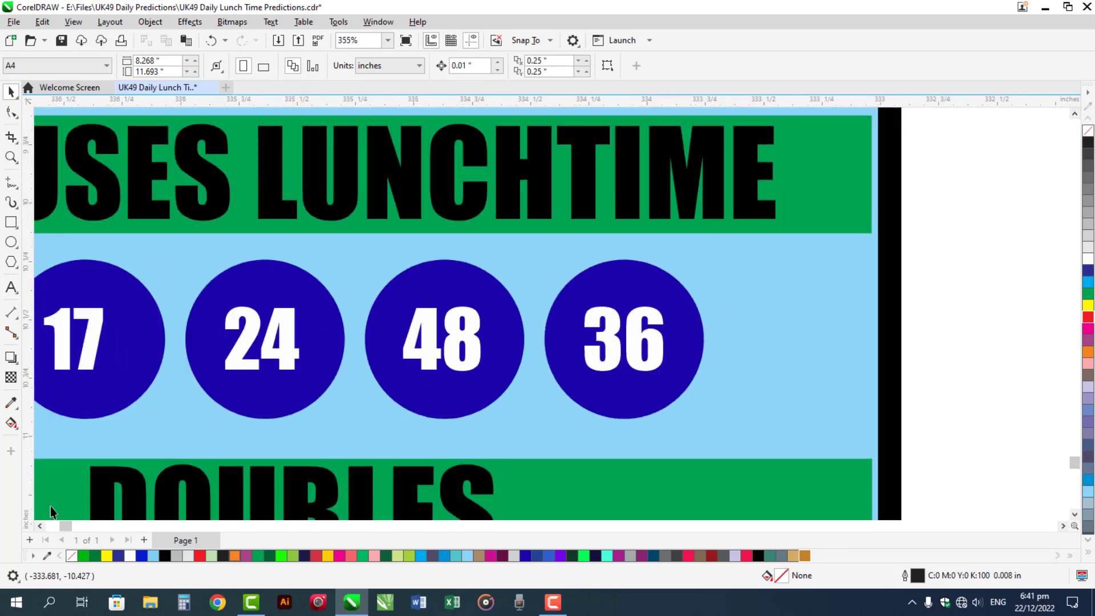
click(602, 350)
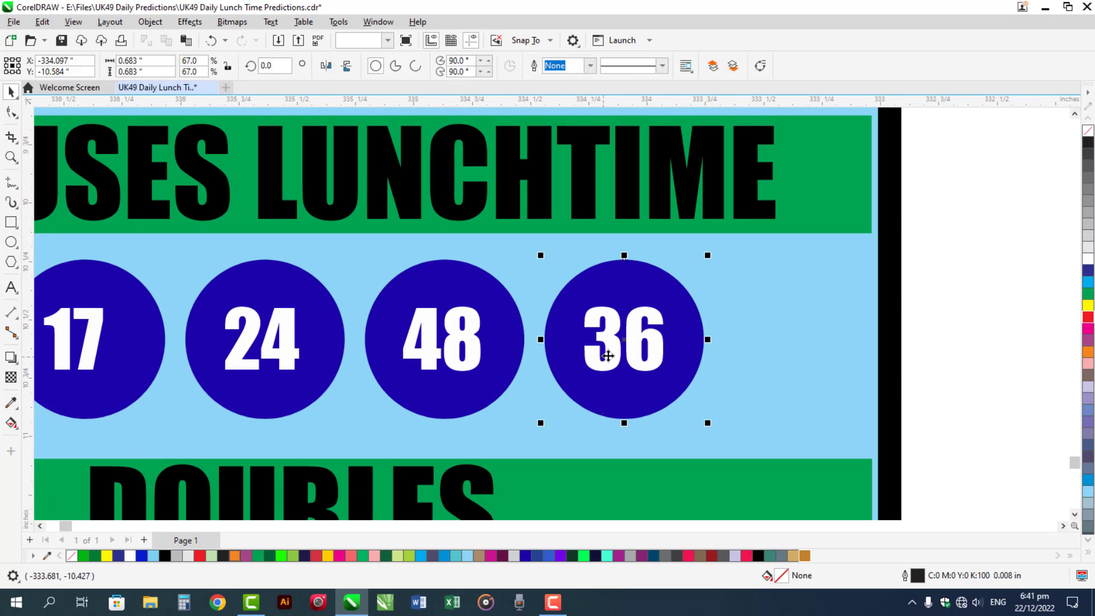
shift+click(288, 358)
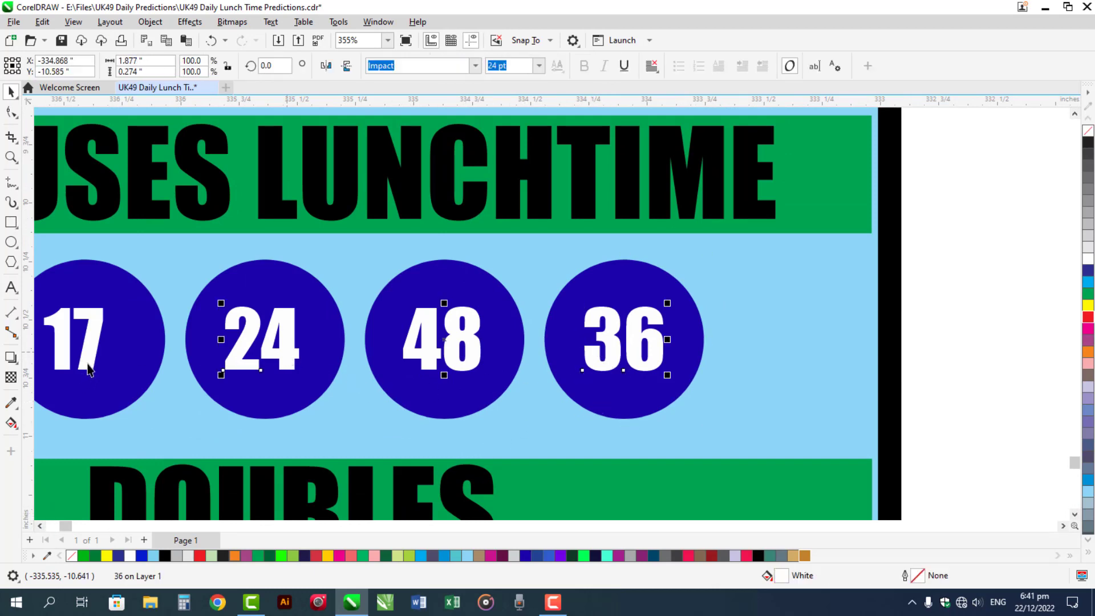
shift+click(89, 369)
click(1088, 317)
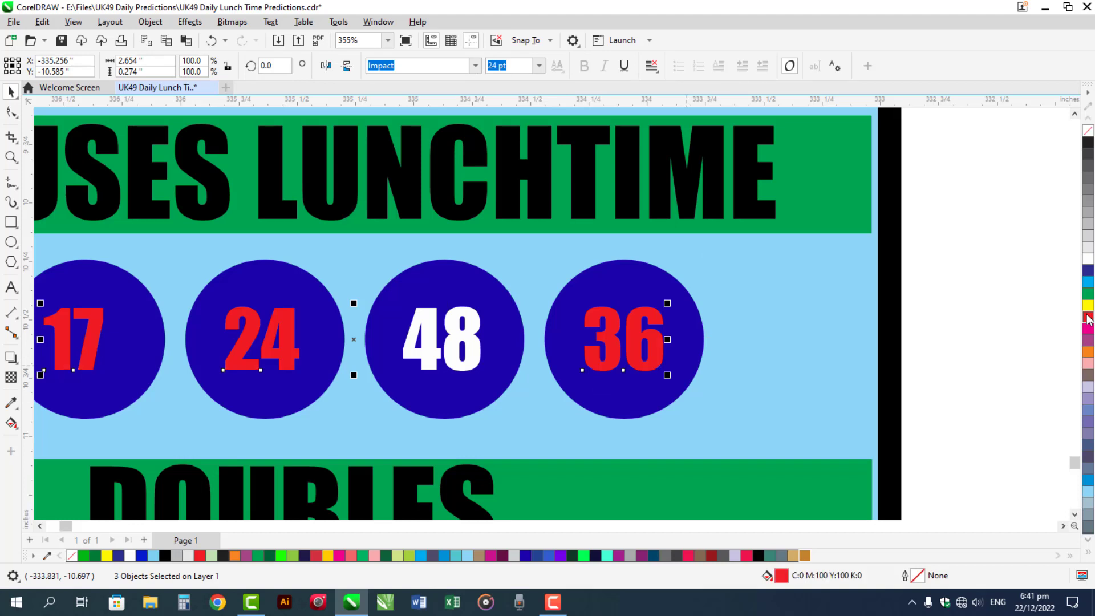
Duplicate the red 36 in the lunchtime bonuses row, placing the copy just above the original number.
click(1016, 294)
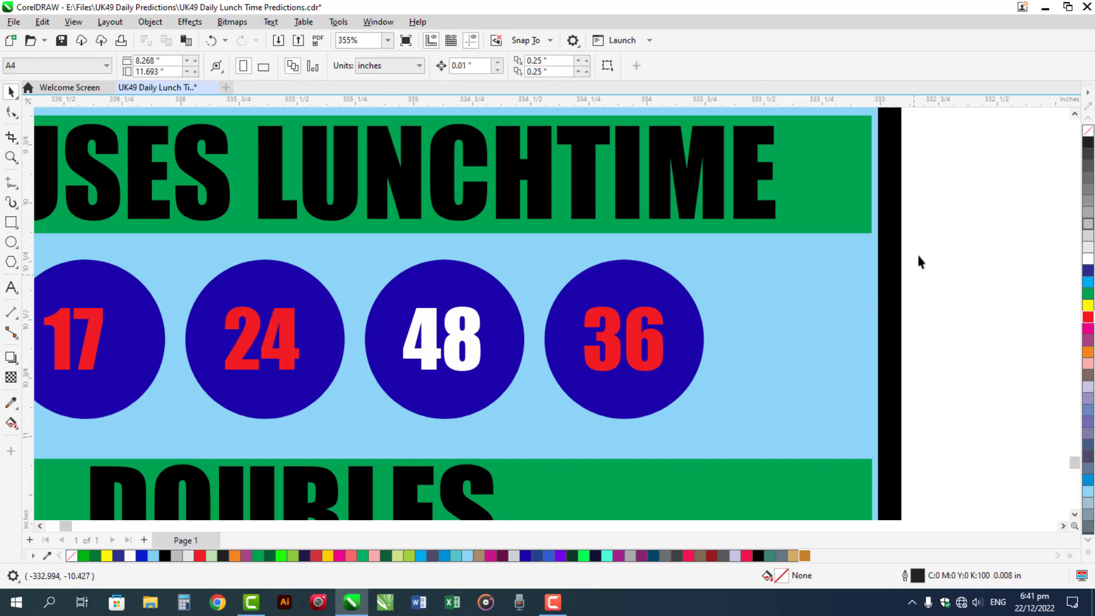
click(1075, 114)
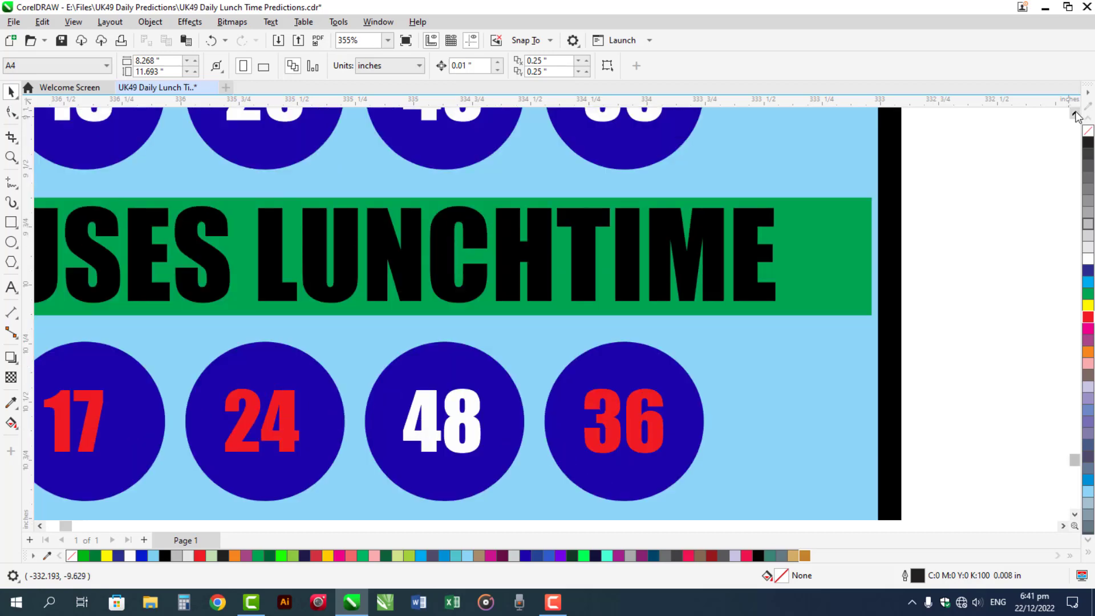
scroll(633, 504, up, 2)
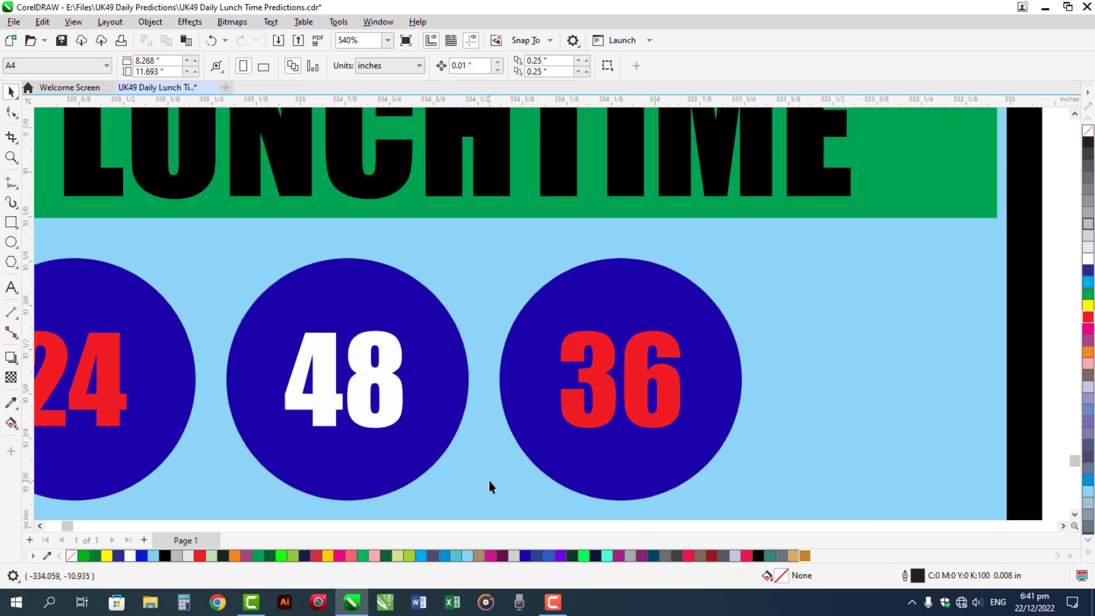
click(604, 408)
drag(603, 402, 560, 286)
right_click(560, 286)
Replace the text of the copied number with "SINGLE OR BONUS MAYBE BOTH".
double_click(560, 286)
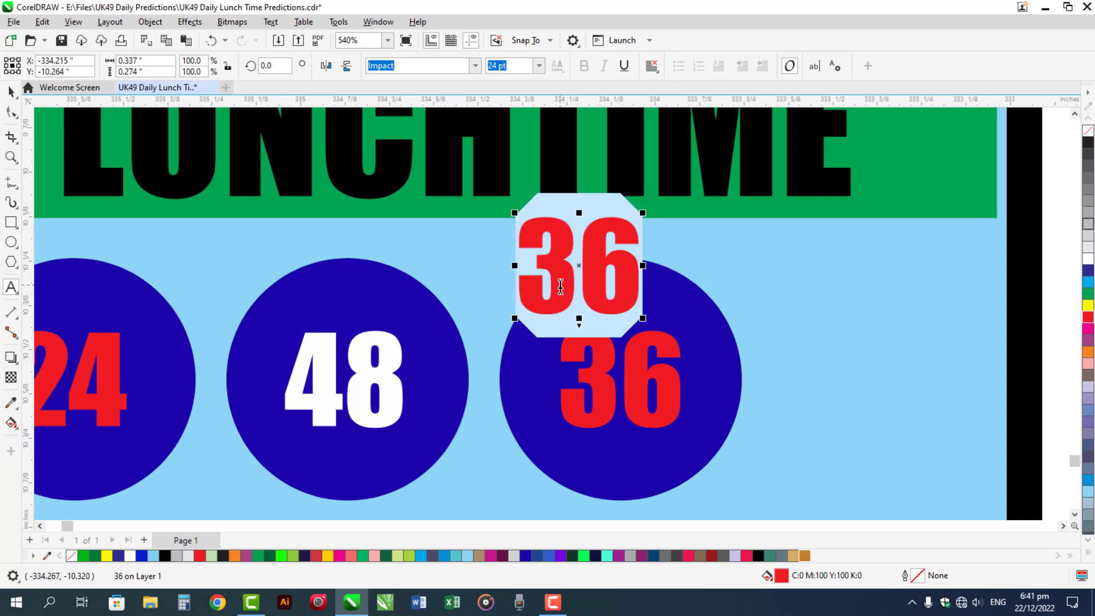
text(SINGLE)
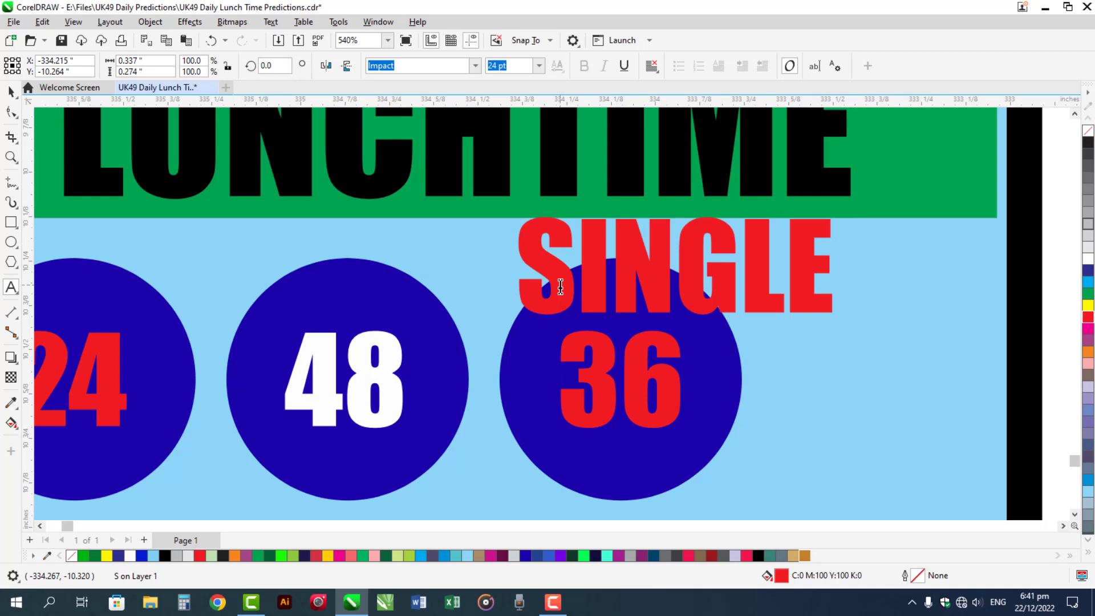
text( OR B)
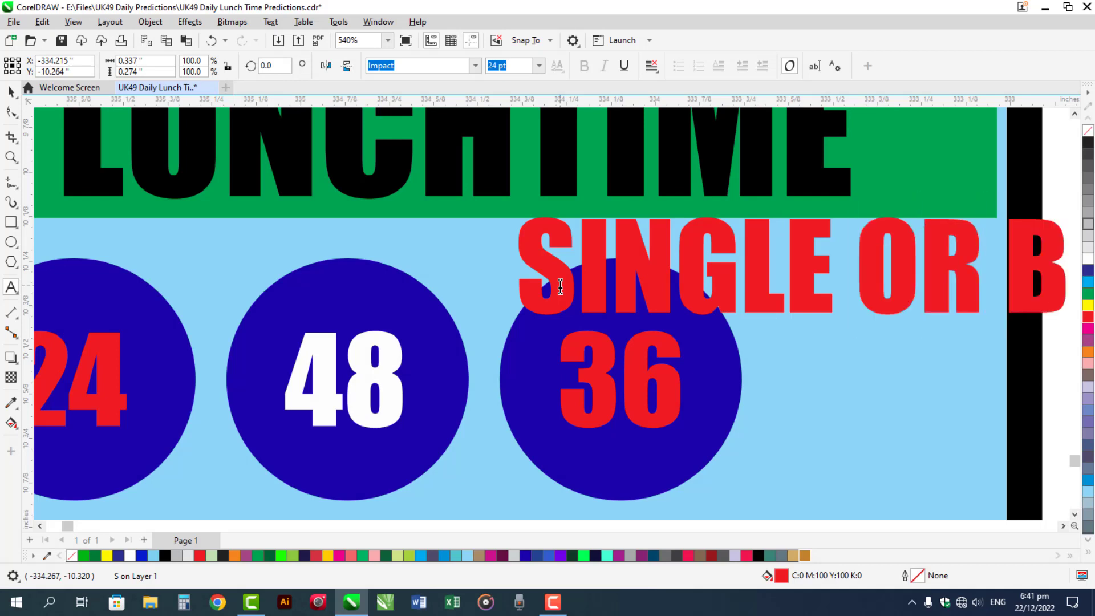
text(ONUS)
key(BackSpace)
key(BackSpace)
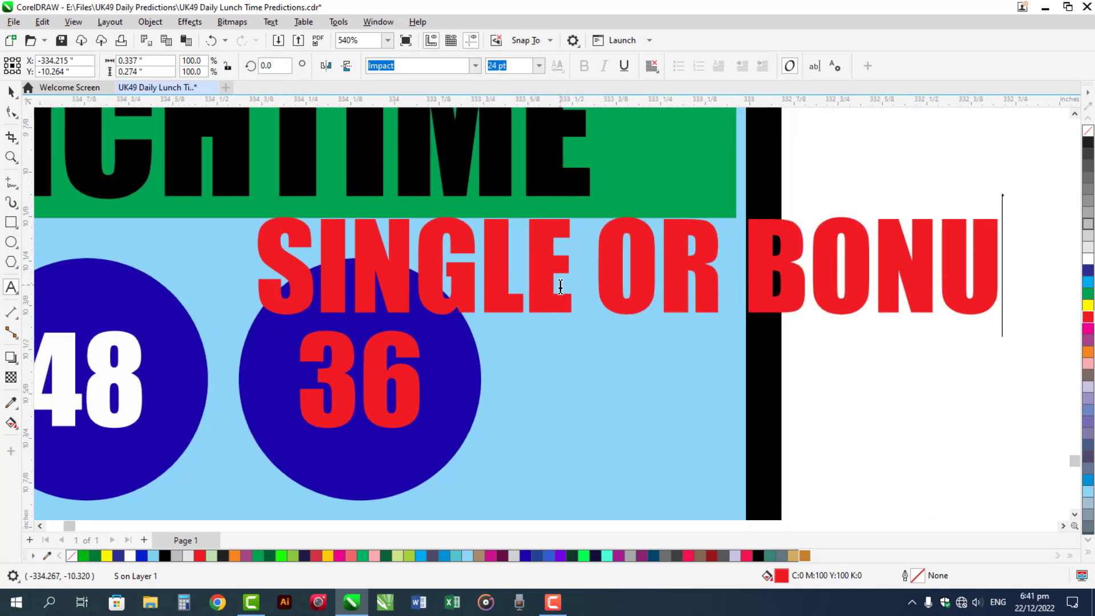
text(US)
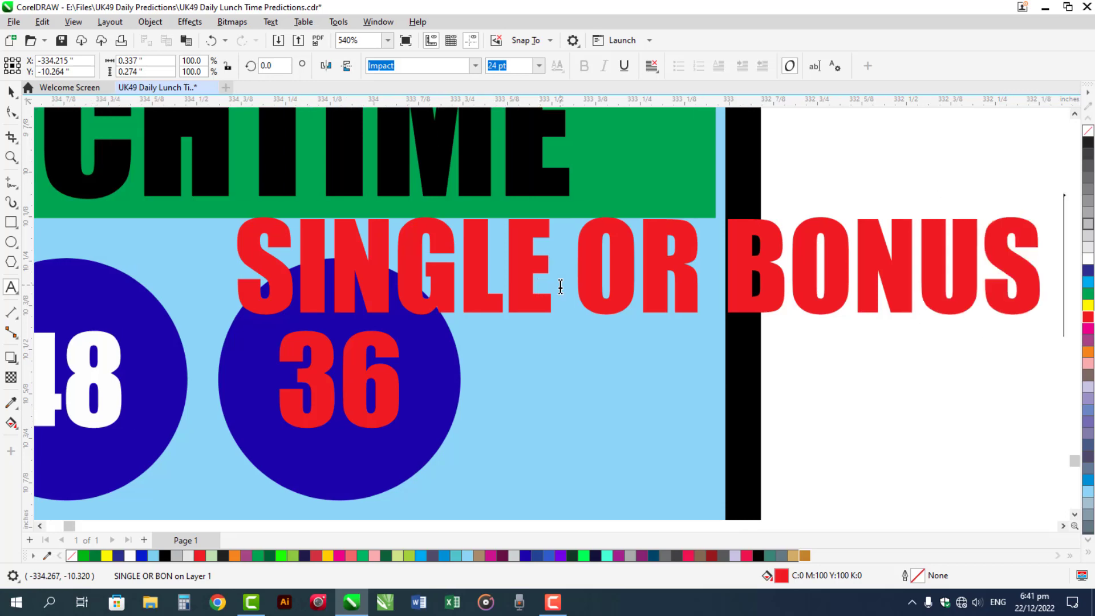
text( MAYBE B)
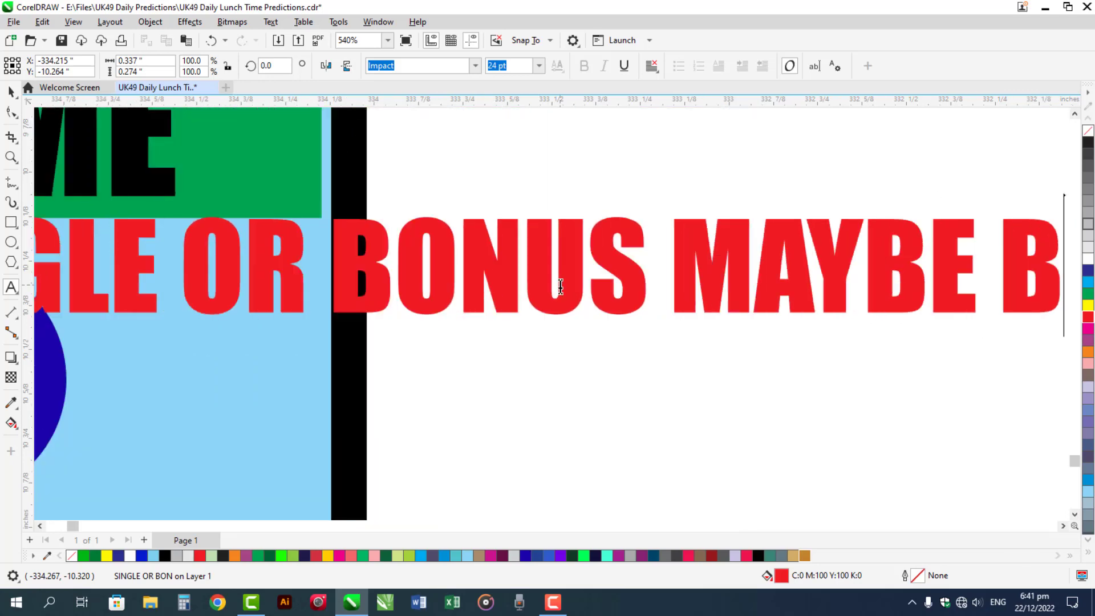
text(OTH)
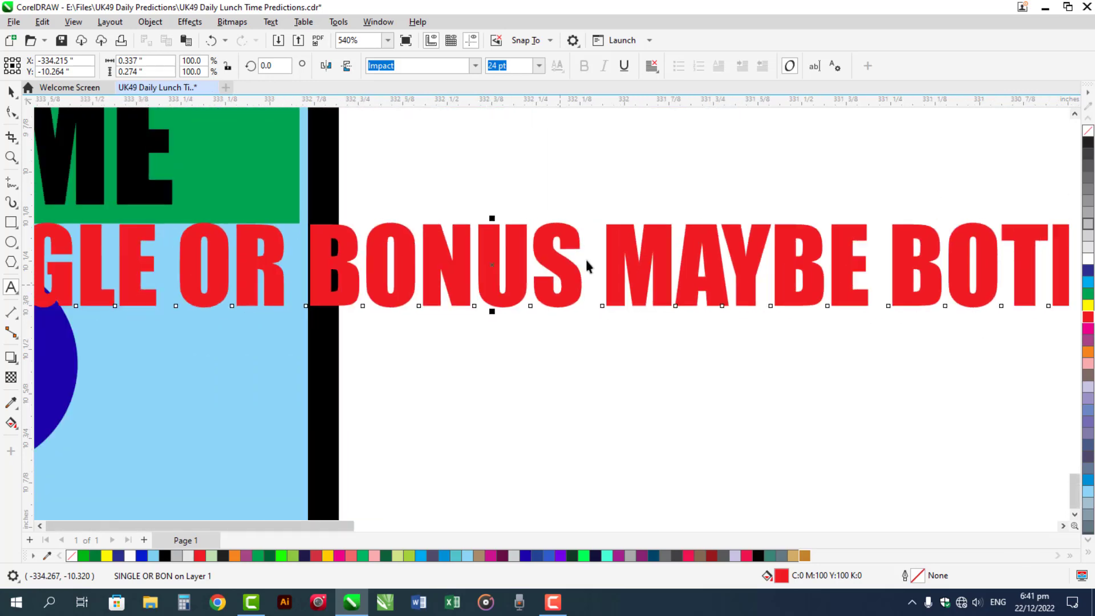
Shrink the "SINGLE OR BONUS MAYBE BOTH" text to about 7 pt and centre it above the circle behind 36.
scroll(584, 256, down, 2)
key(ctrl+space)
drag(856, 287, 374, 284)
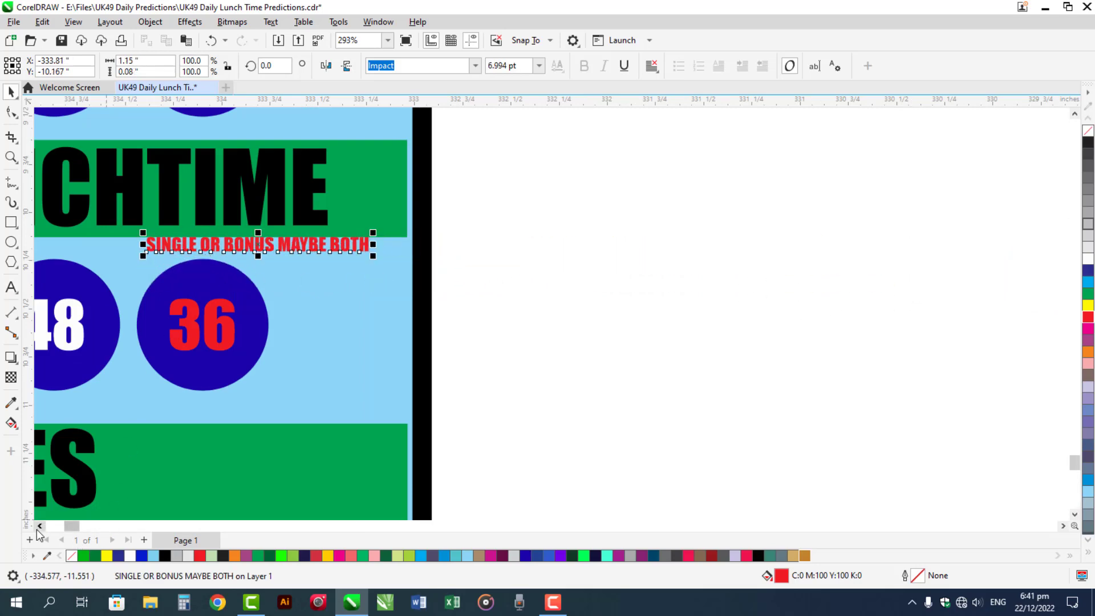
scroll(328, 201, left, 5)
drag(328, 202, 722, 412)
drag(689, 198, 597, 207)
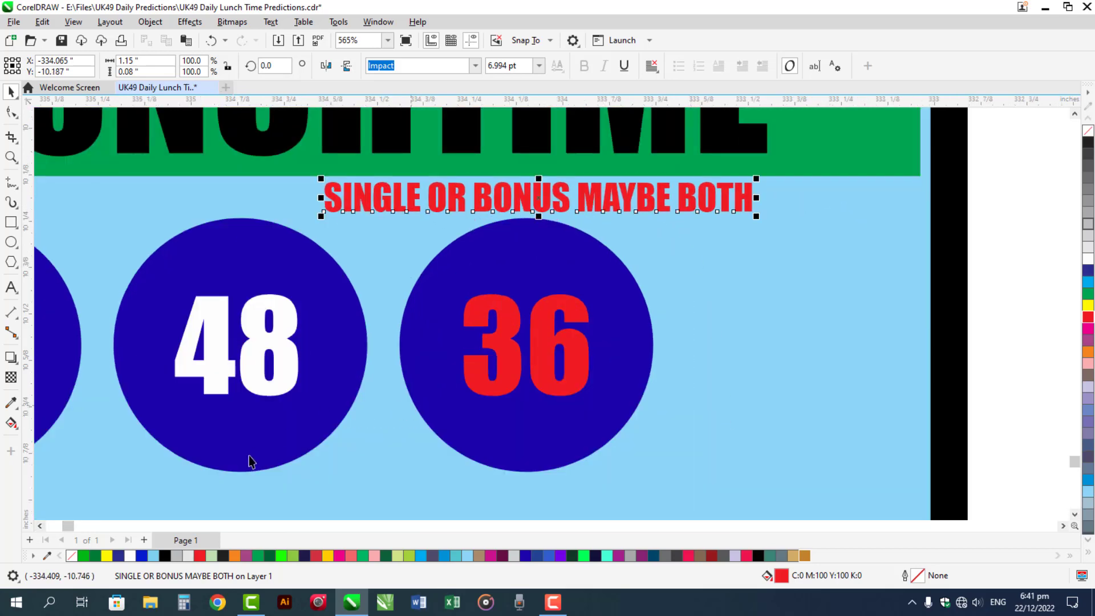
Colour the number 15 in the singles lunchtime row red.
click(40, 526)
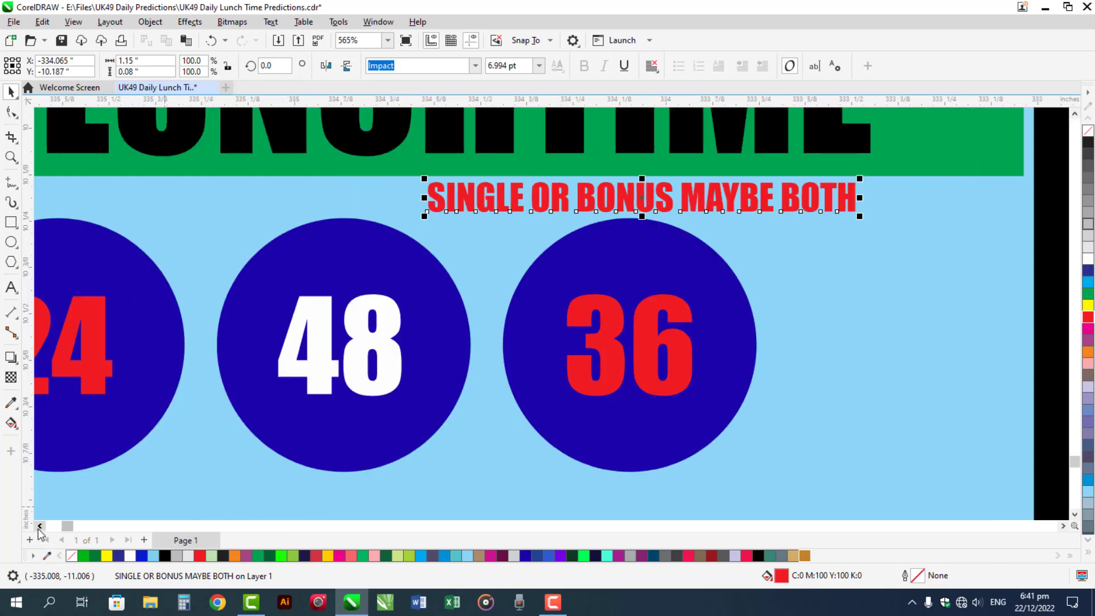
click(39, 526)
click(40, 526)
click(40, 525)
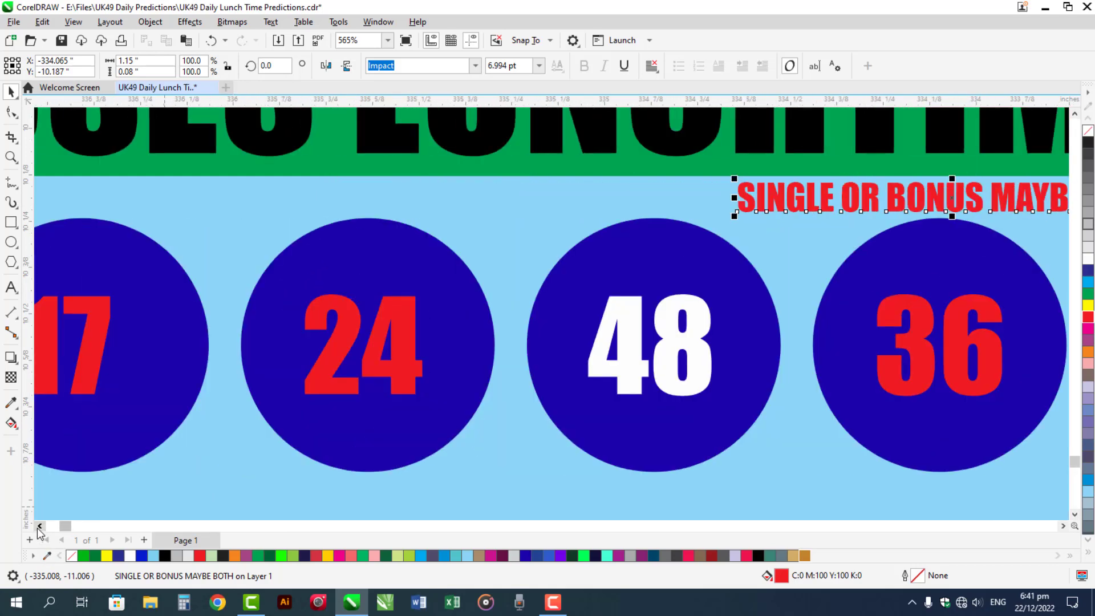
click(38, 527)
click(38, 527)
click(38, 526)
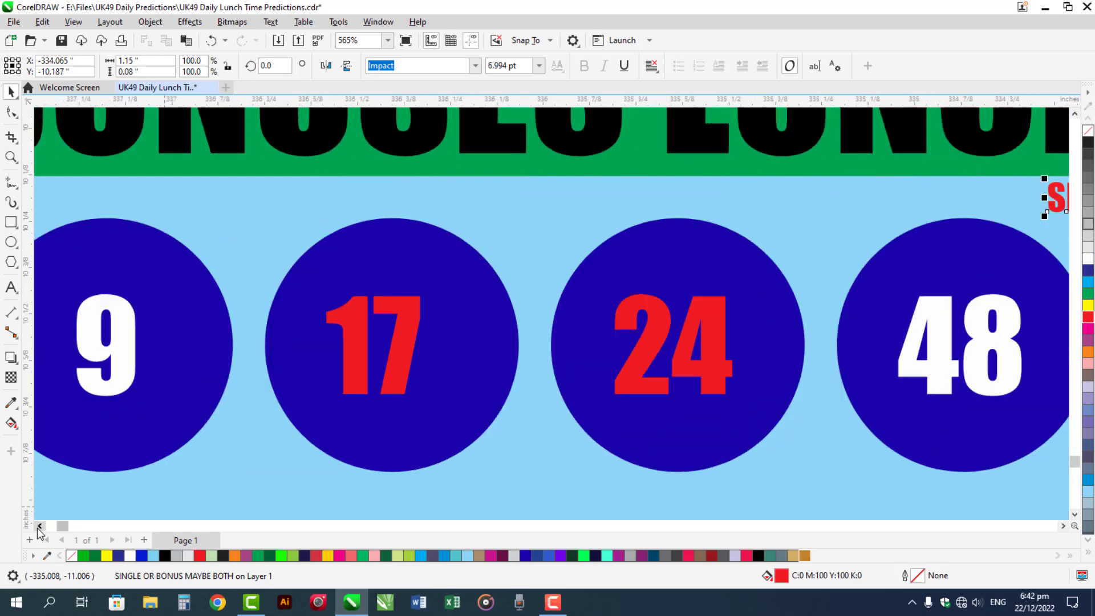
click(39, 527)
click(1074, 115)
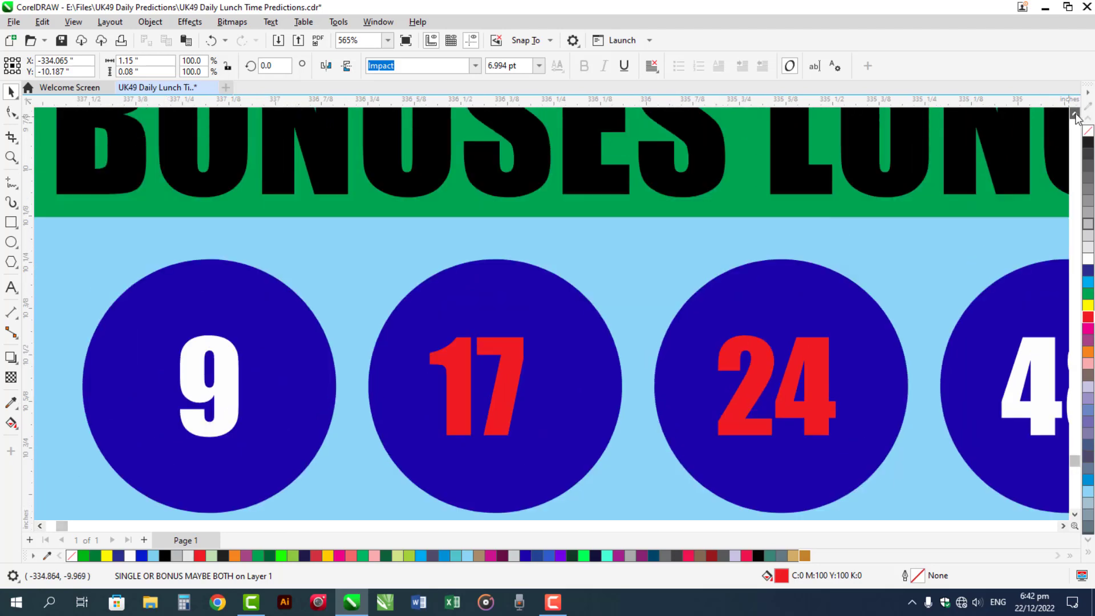
click(1075, 115)
click(1075, 115)
click(1074, 115)
click(1075, 115)
click(1075, 114)
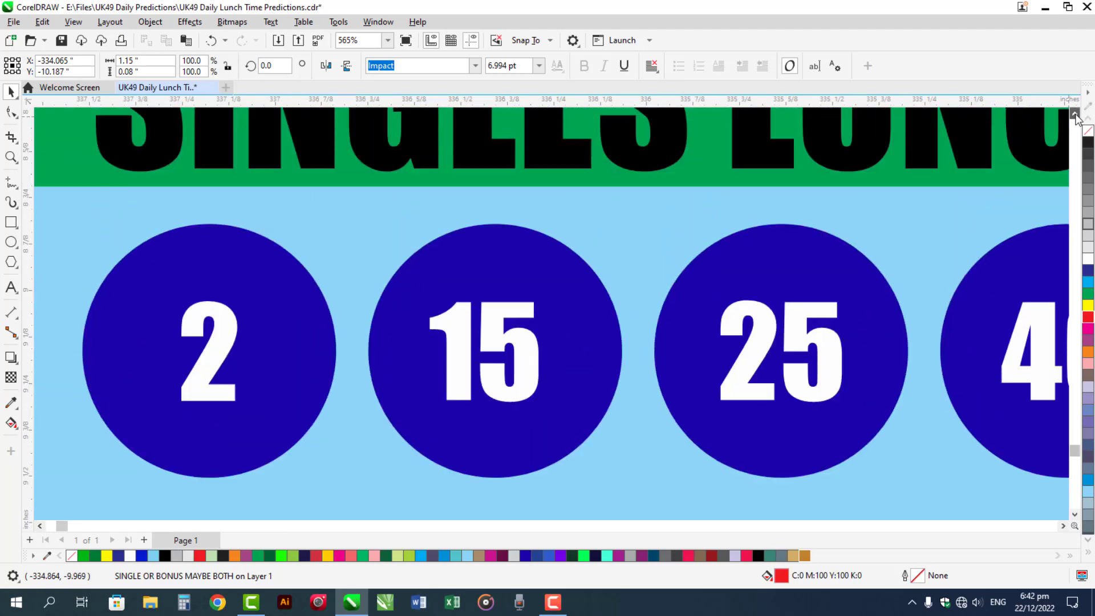
click(1074, 114)
click(495, 364)
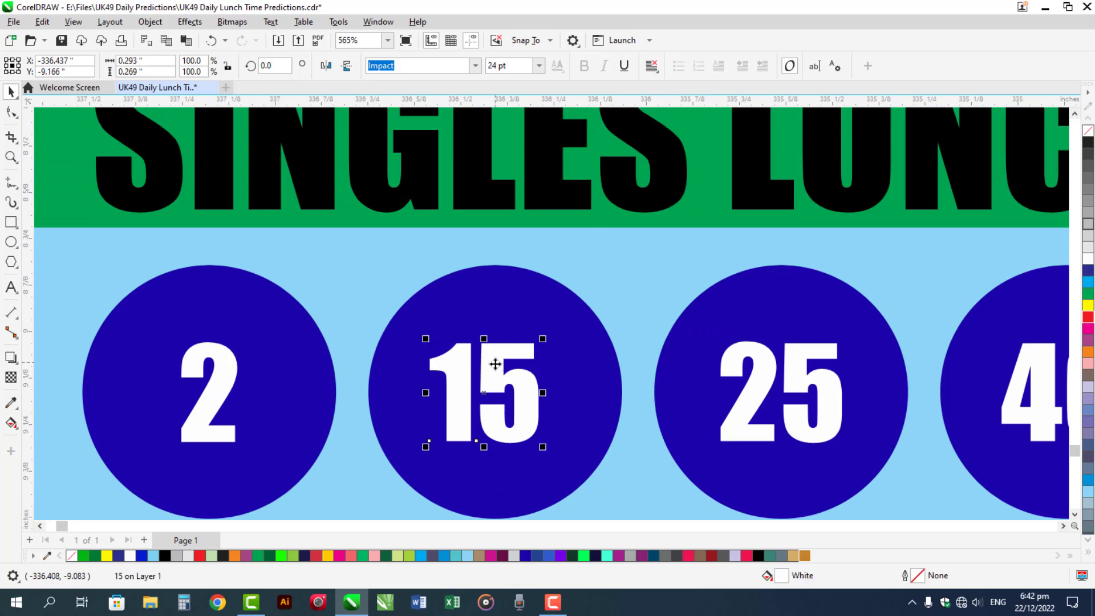
click(1088, 317)
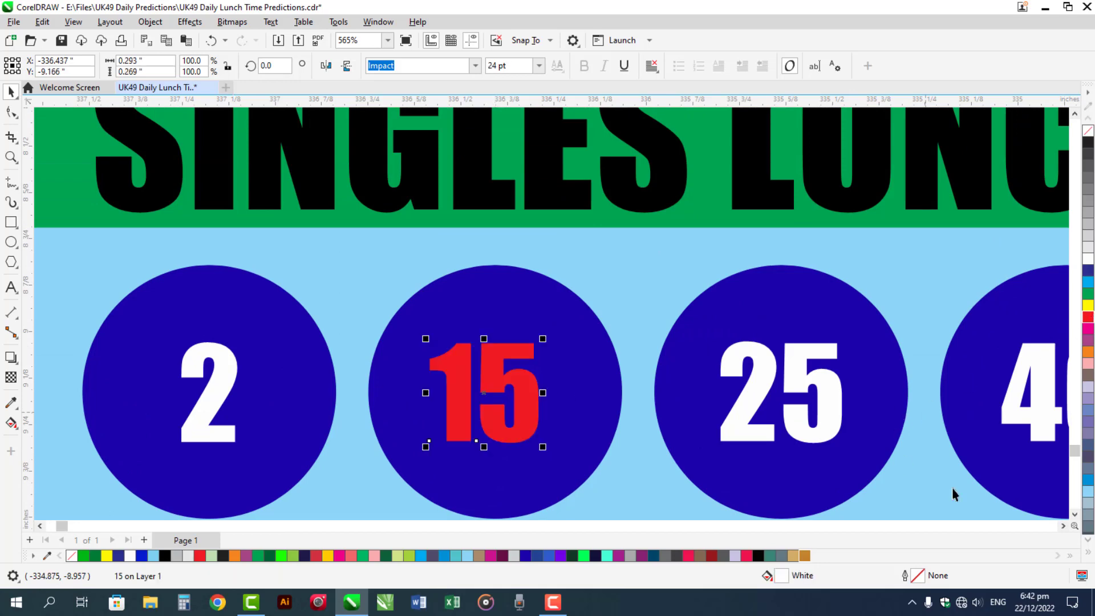
Colour the number 30 in the singles lunchtime row red and select the neighbouring 46.
click(1064, 526)
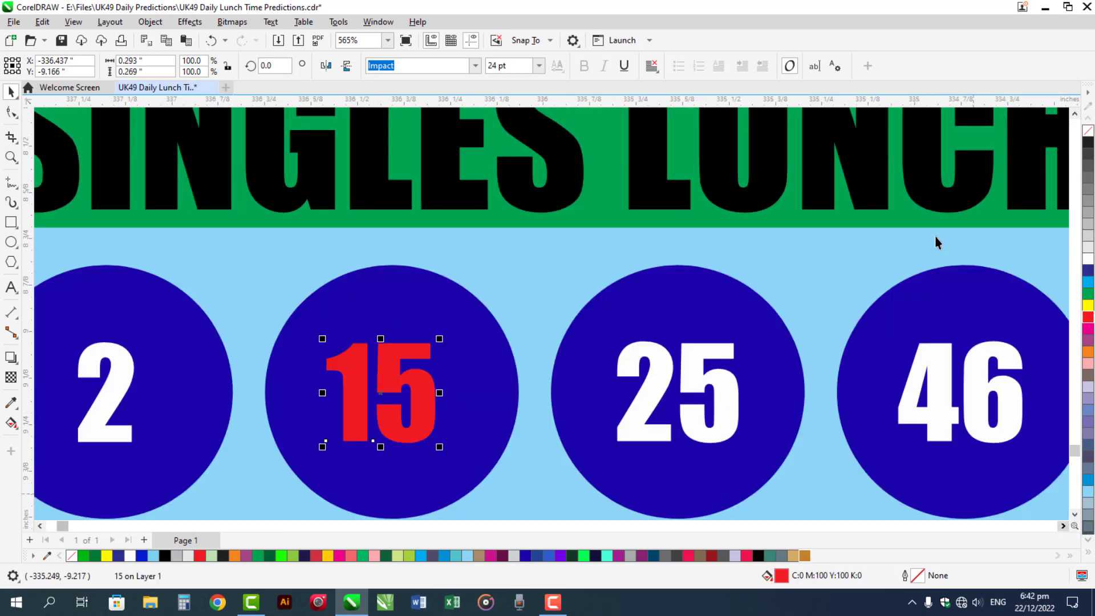
click(1074, 116)
scroll(636, 263, down, 1)
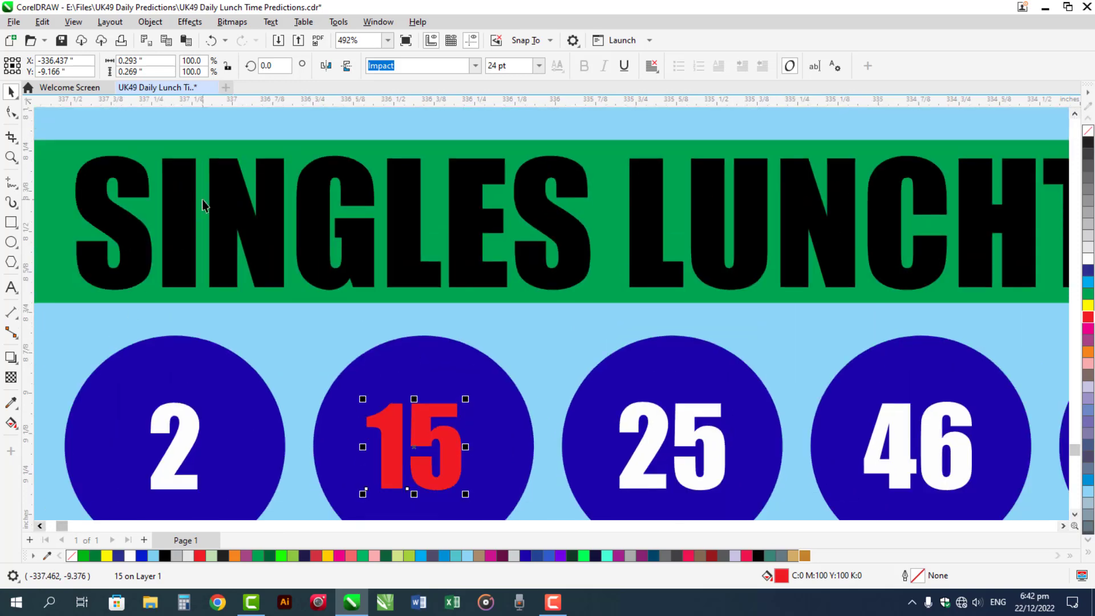
click(1064, 525)
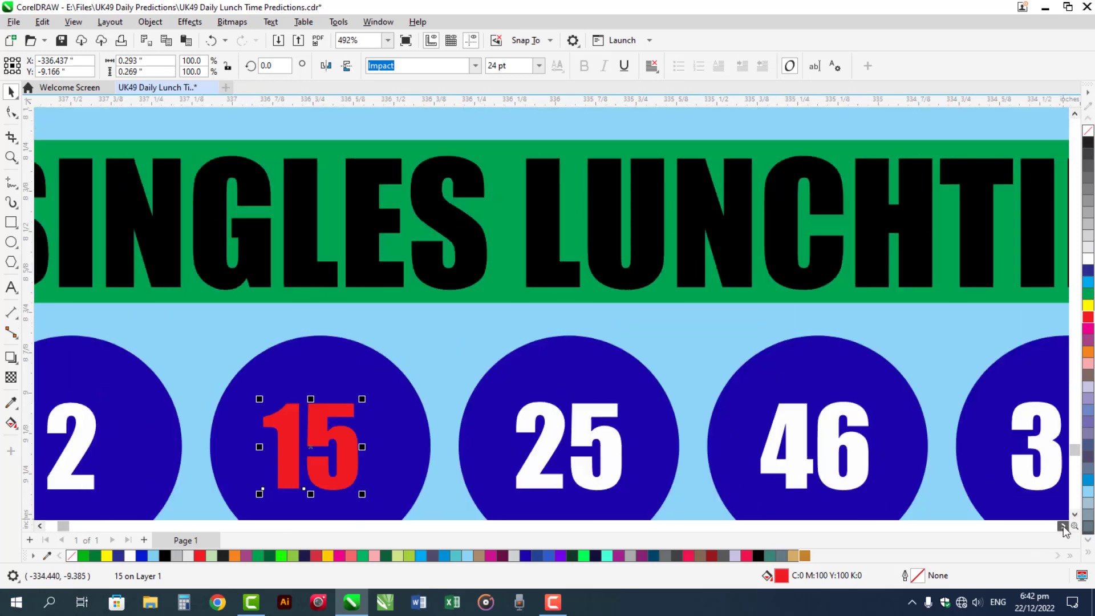
click(1064, 526)
click(1063, 526)
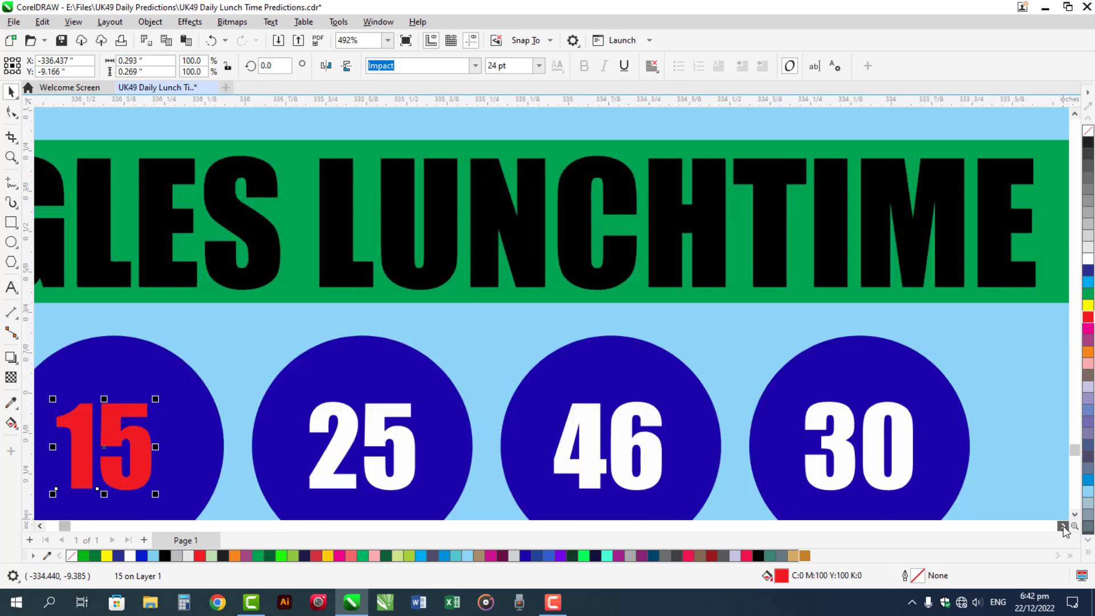
click(892, 483)
key(ctrl+r)
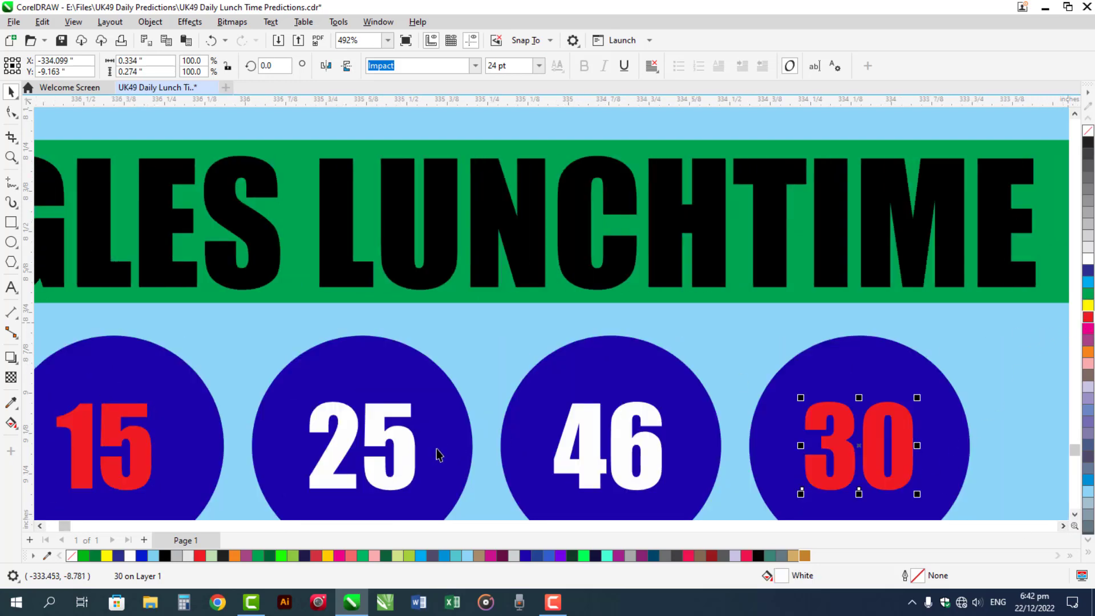
click(641, 435)
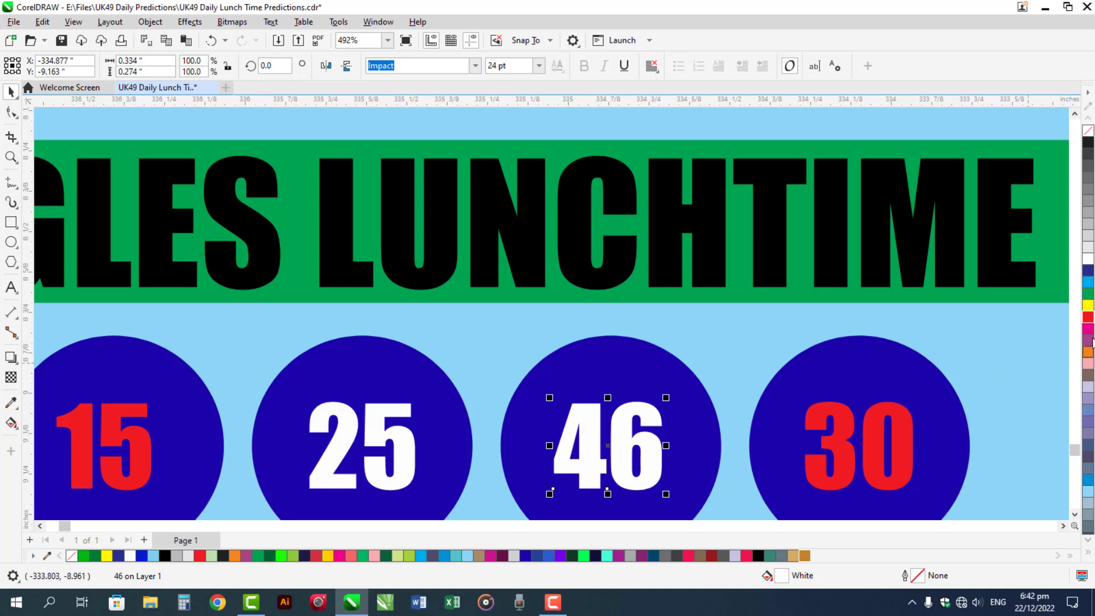